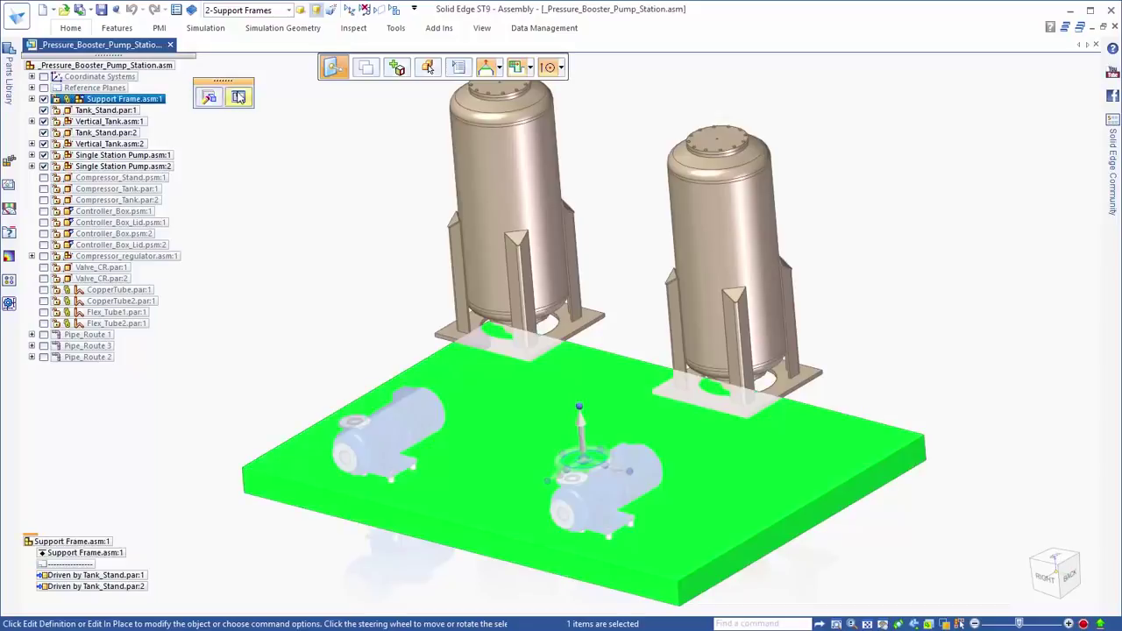
Open the Support Frame assembly in place, and within it open the Base part for editing
{"action": "left_click", "coordinate": [238, 96]}
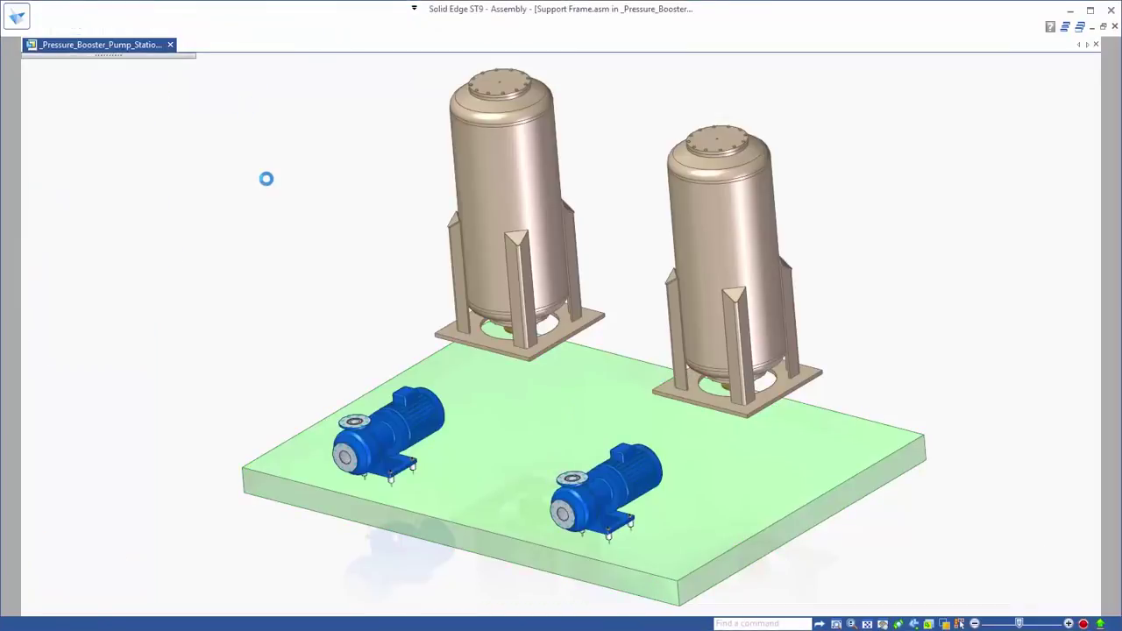
{"action": "left_click", "coordinate": [510, 429]}
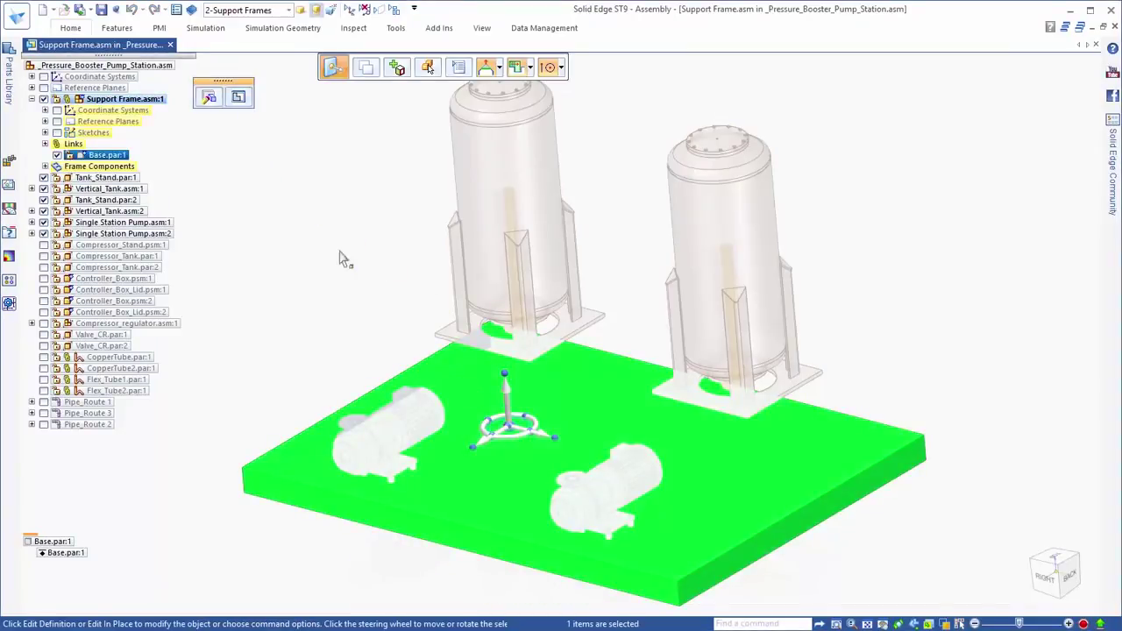
{"action": "left_click", "coordinate": [237, 97]}
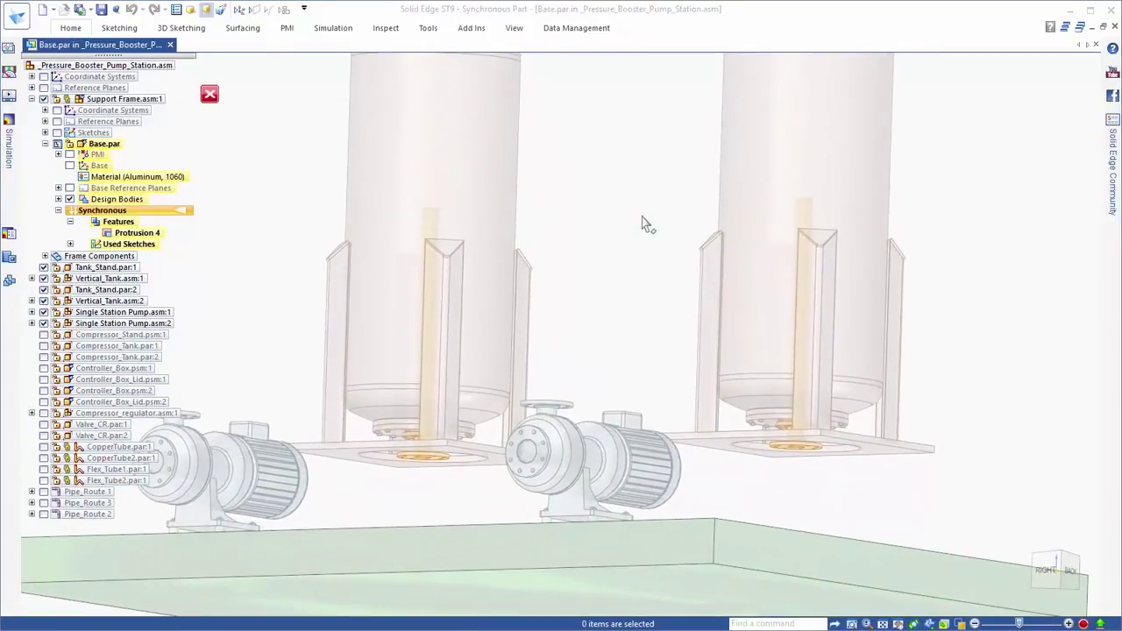
Extrude the undersides of both tank stand plates down to the base's top face, and return to the Support Frame assembly
{"action": "right_click", "coordinate": [642, 223]}
{"action": "left_click", "coordinate": [615, 240]}
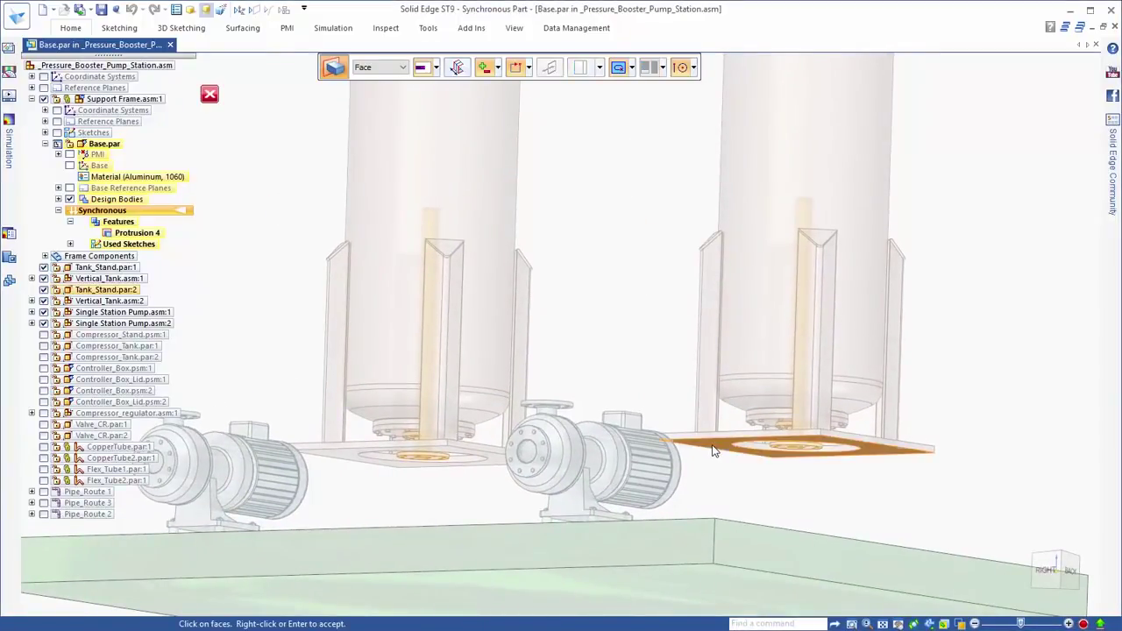
{"action": "left_click", "coordinate": [674, 453]}
{"action": "left_click", "coordinate": [337, 459]}
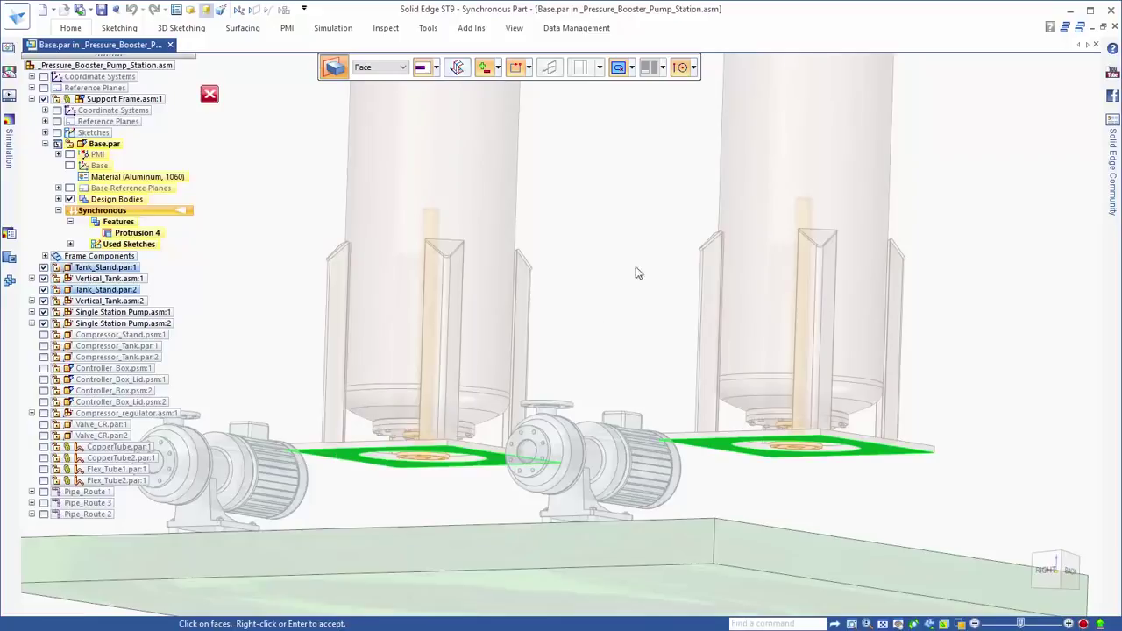
{"action": "right_click", "coordinate": [629, 311]}
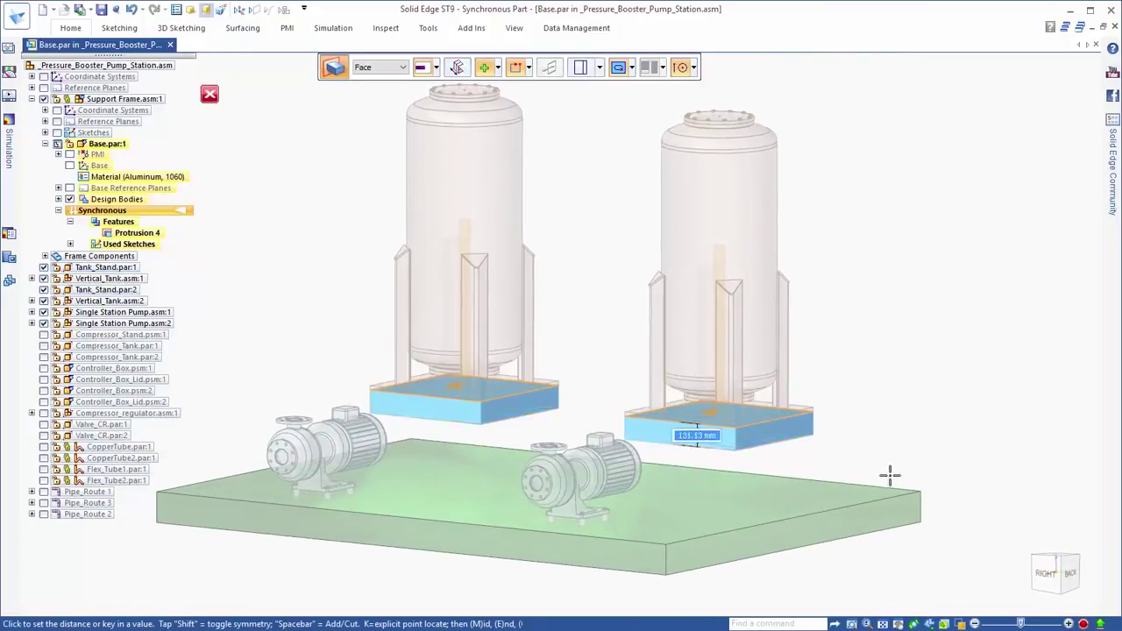
{"action": "left_click", "coordinate": [920, 486]}
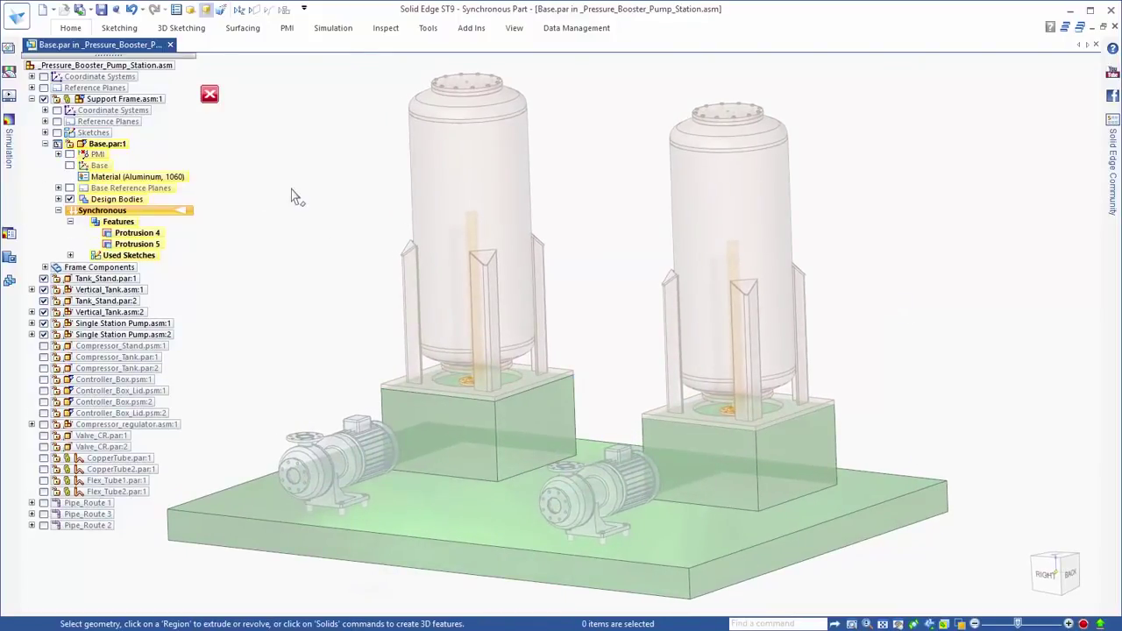
{"action": "left_click", "coordinate": [209, 96]}
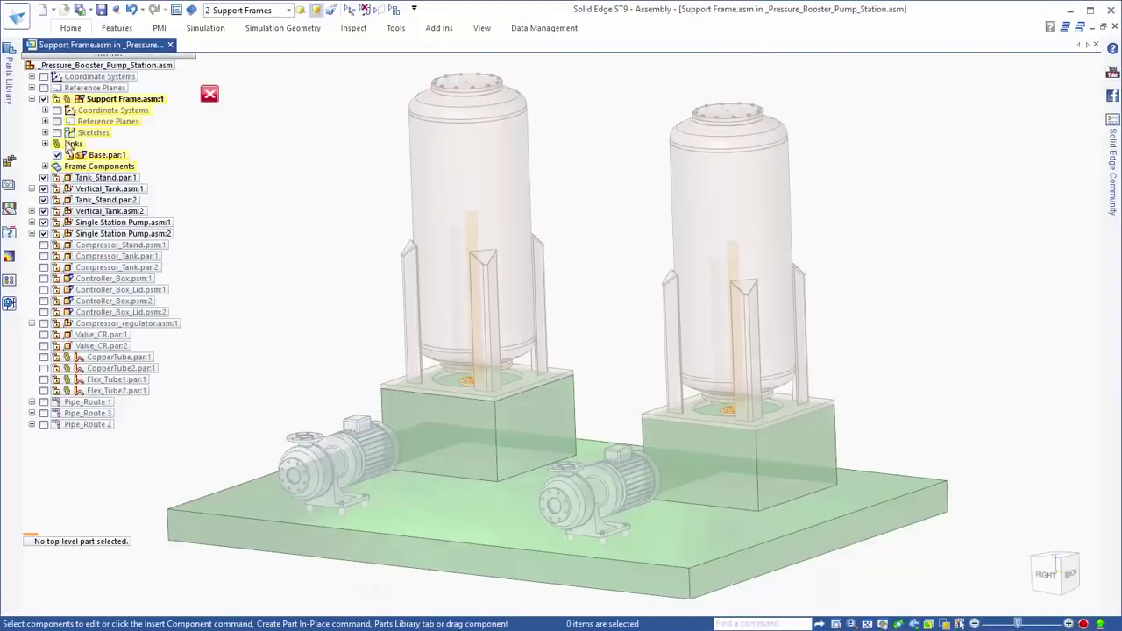
Show the Support Frame's sketches and open the Cross Frames sketch for editing
{"action": "left_click", "coordinate": [57, 132]}
{"action": "key", "text": "ctrl+r"}
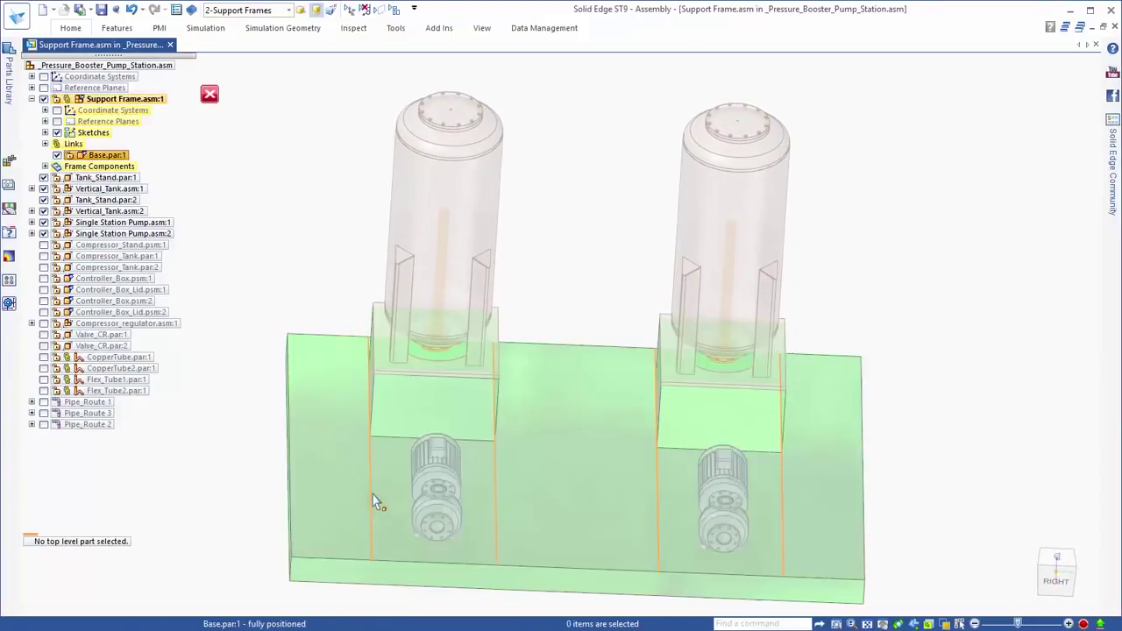
{"action": "left_click", "coordinate": [371, 498]}
{"action": "double_click", "coordinate": [371, 498]}
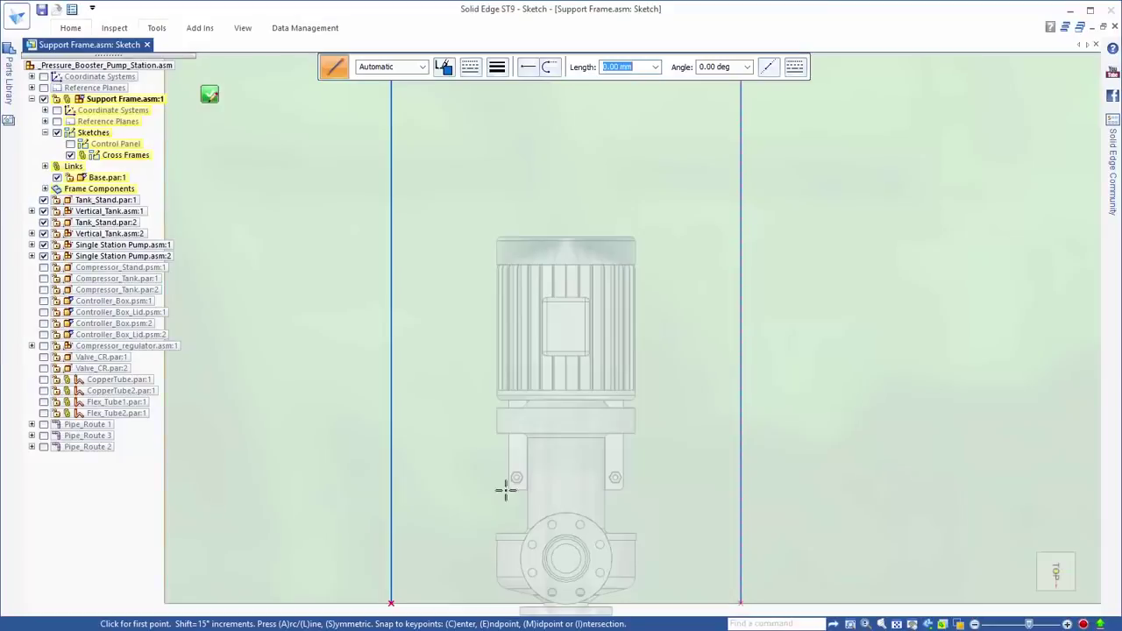
Sketch horizontal lines across the four vertical cross-frame lines, aligned with the pumps' lower and upper mounting holes
{"action": "left_click", "coordinate": [391, 478]}
{"action": "scroll", "coordinate": [292, 476], "scroll_direction": "down", "scroll_amount": 3}
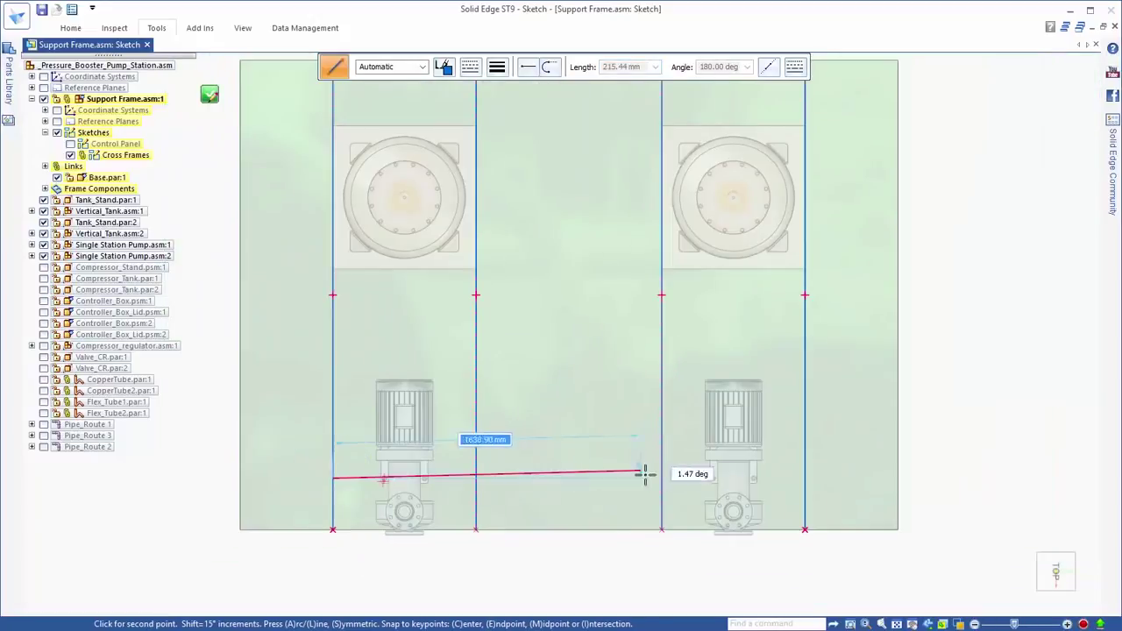
{"action": "left_click", "coordinate": [804, 479]}
{"action": "scroll", "coordinate": [514, 492], "scroll_direction": "up", "scroll_amount": 4}
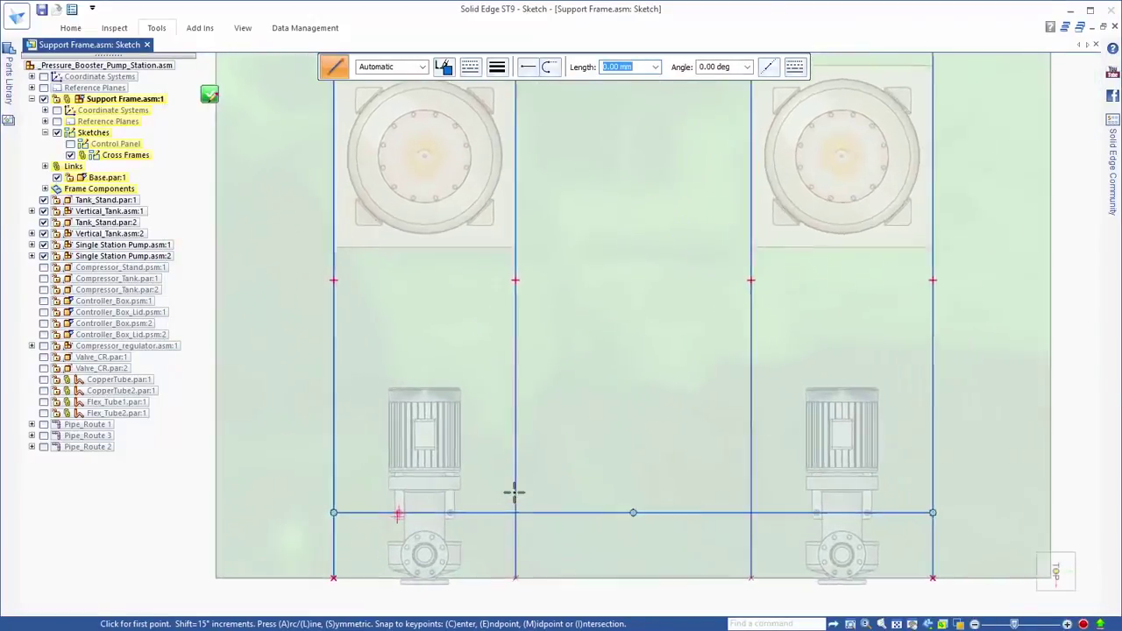
{"action": "middle_click_drag", "start_coordinate": [513, 492], "coordinate": [482, 474]}
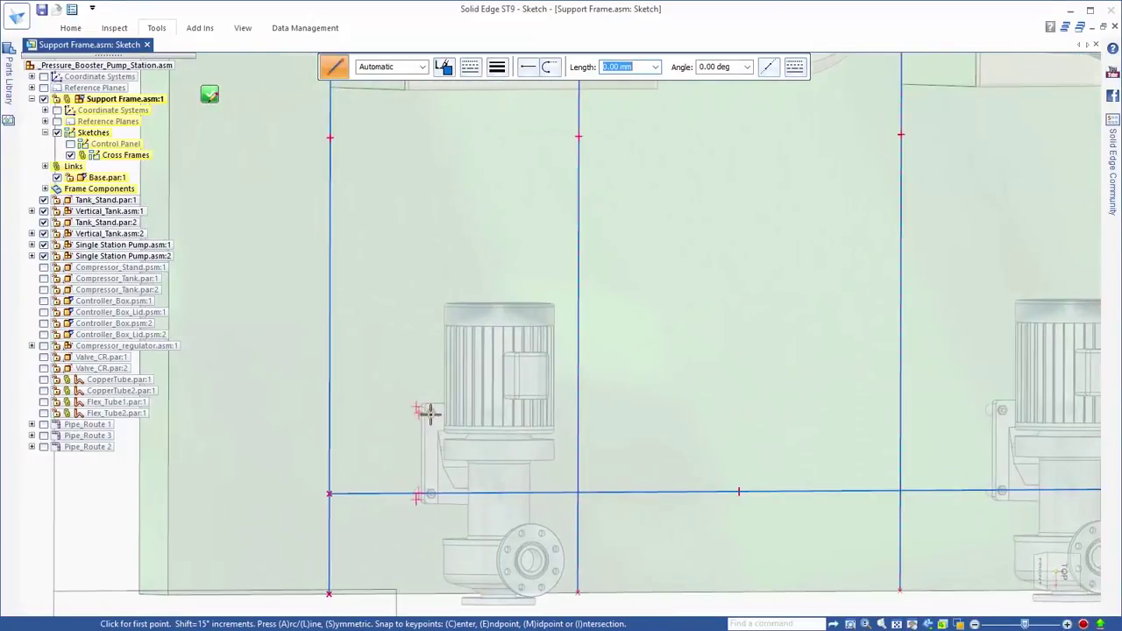
{"action": "left_click", "coordinate": [330, 424]}
{"action": "scroll", "coordinate": [306, 426], "scroll_direction": "down", "scroll_amount": 3}
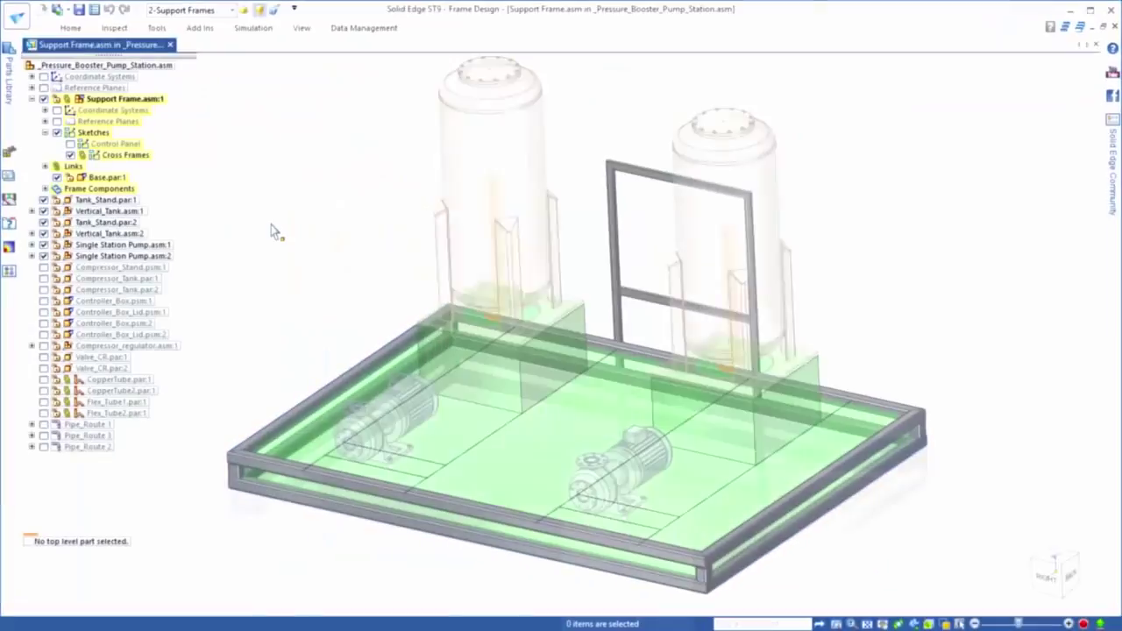
Create SquareTubing 80x80x5 frame members along the four long cross-frame sketch lines
{"action": "right_click", "coordinate": [273, 232]}
{"action": "left_click", "coordinate": [273, 252]}
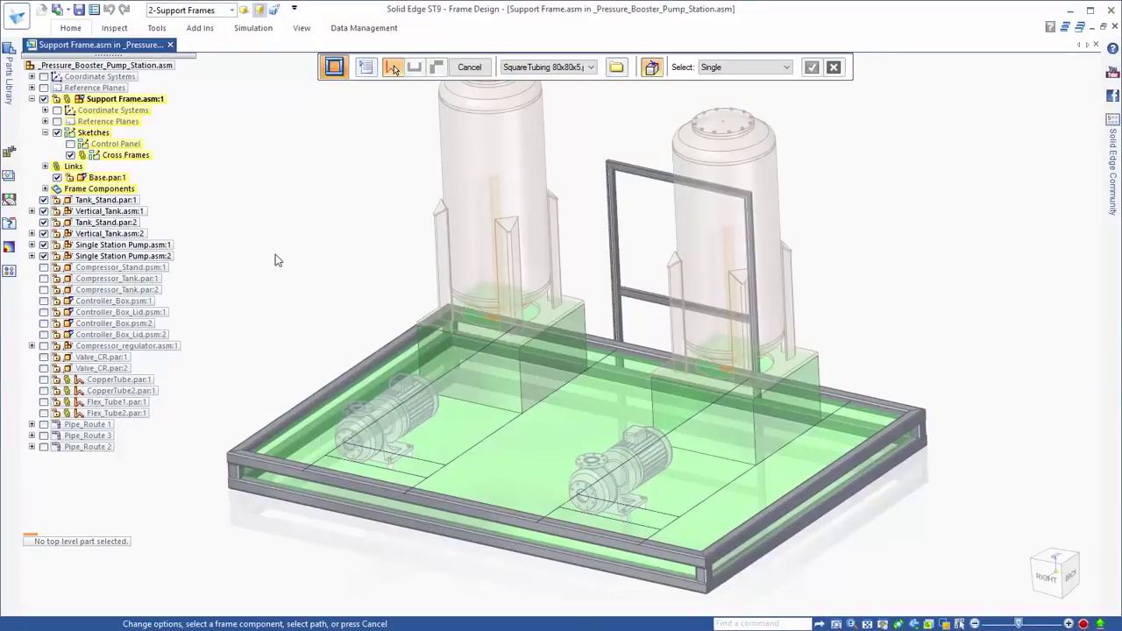
{"action": "left_click", "coordinate": [432, 380]}
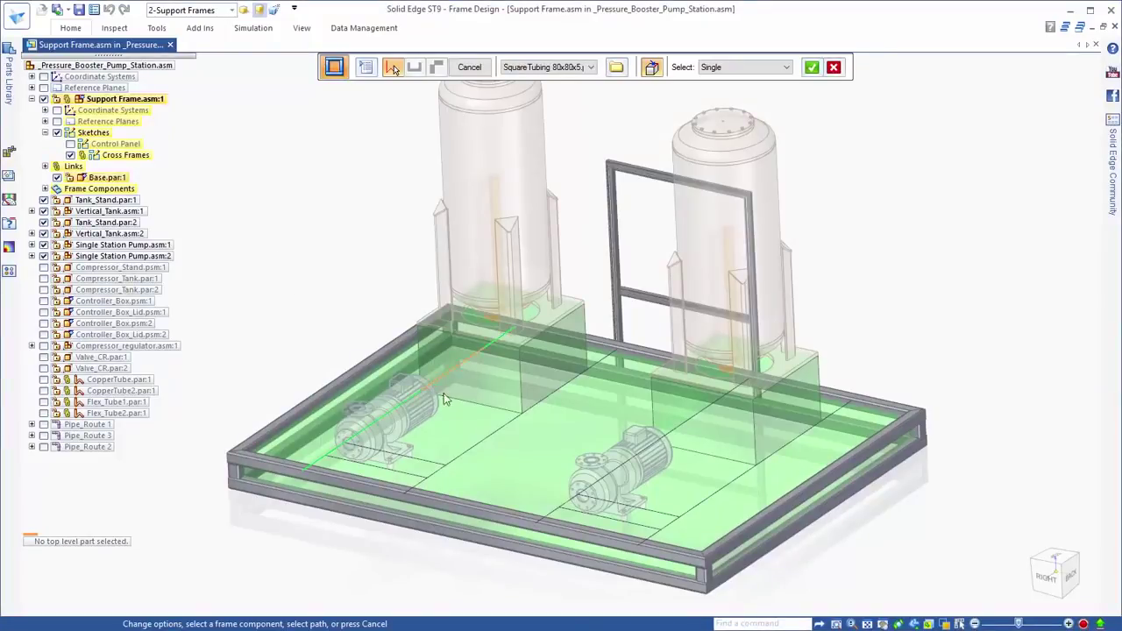
{"action": "left_click", "coordinate": [471, 451]}
{"action": "left_click", "coordinate": [618, 471]}
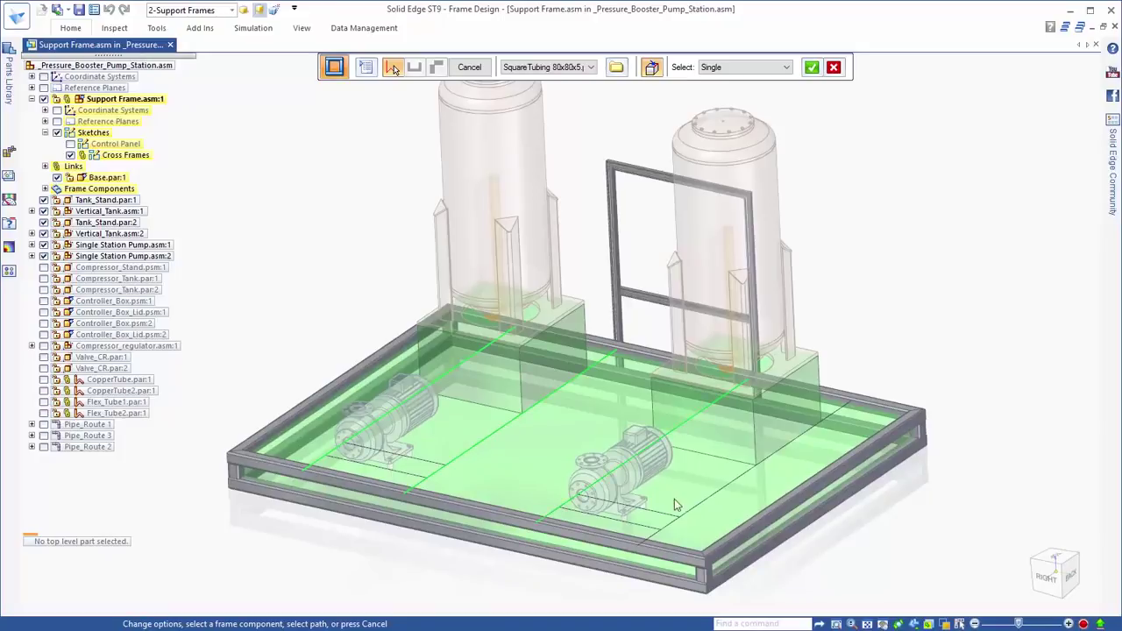
{"action": "right_click", "coordinate": [905, 246]}
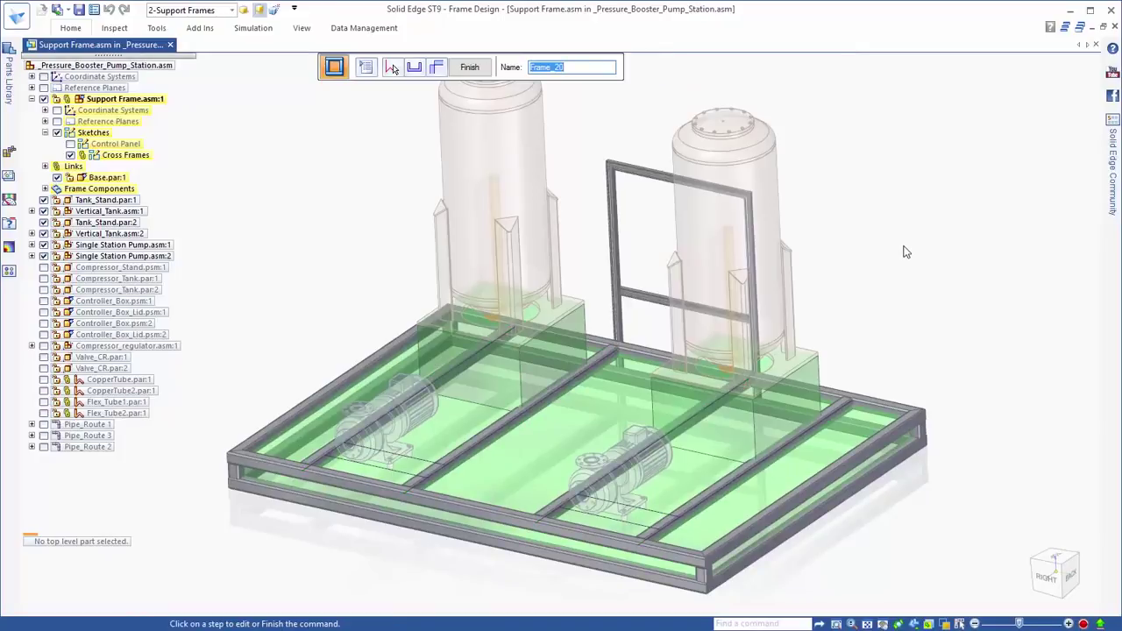
{"action": "right_click", "coordinate": [906, 252]}
Create C-Channel 50x25 frame members along the short sketch lines beneath both pumps
{"action": "scroll", "coordinate": [906, 252], "scroll_direction": "up", "scroll_amount": 1}
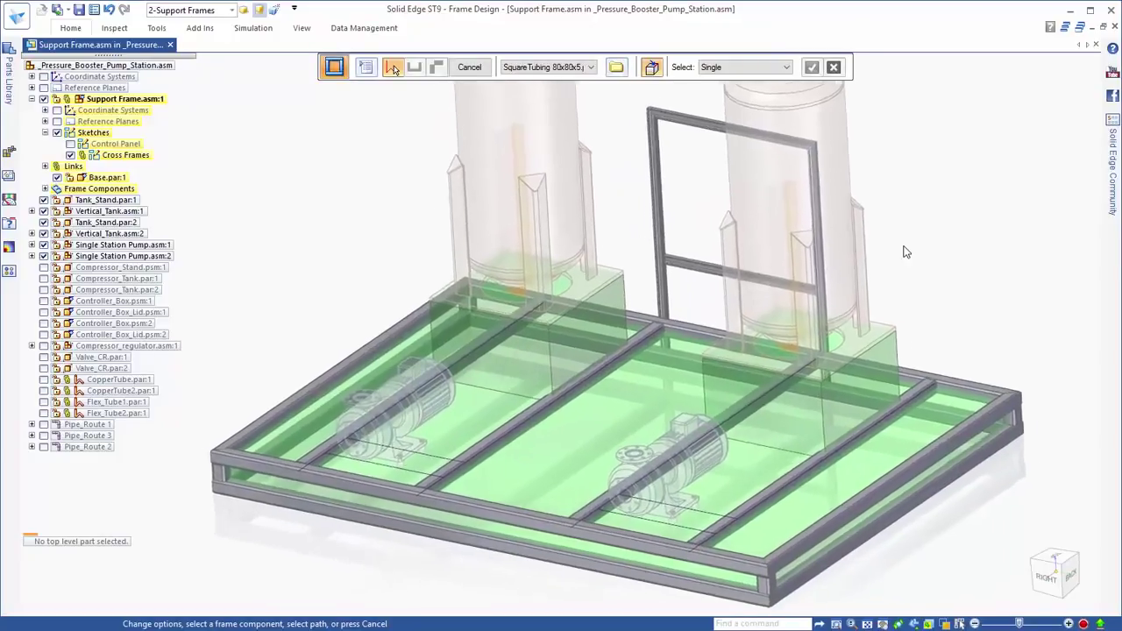
{"action": "scroll", "coordinate": [907, 251], "scroll_direction": "up", "scroll_amount": 3}
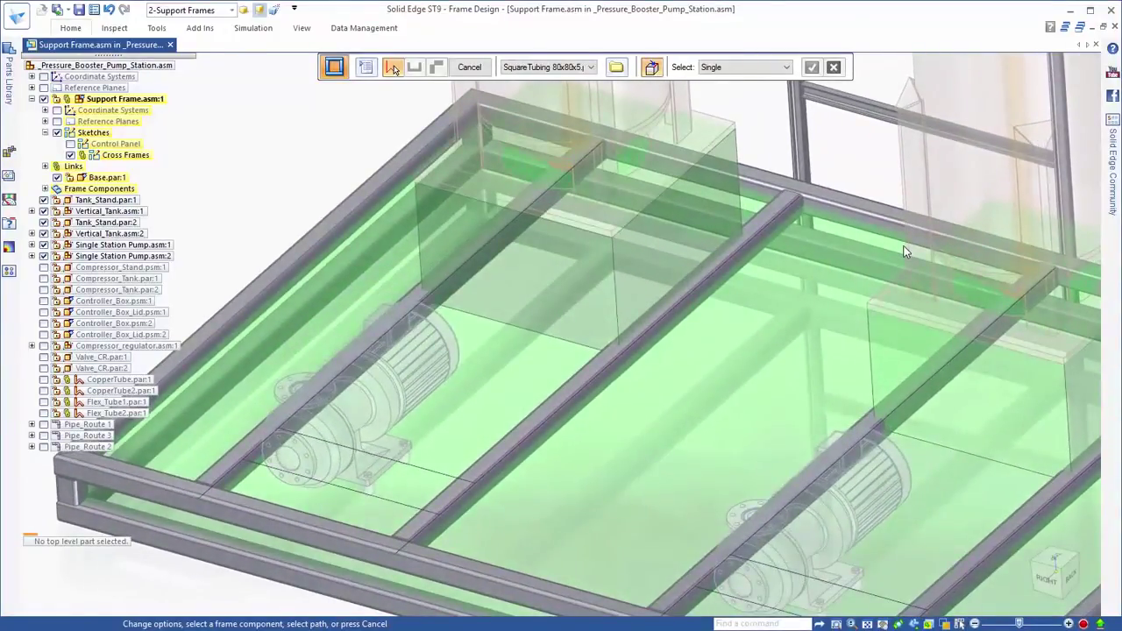
{"action": "left_click", "coordinate": [591, 67]}
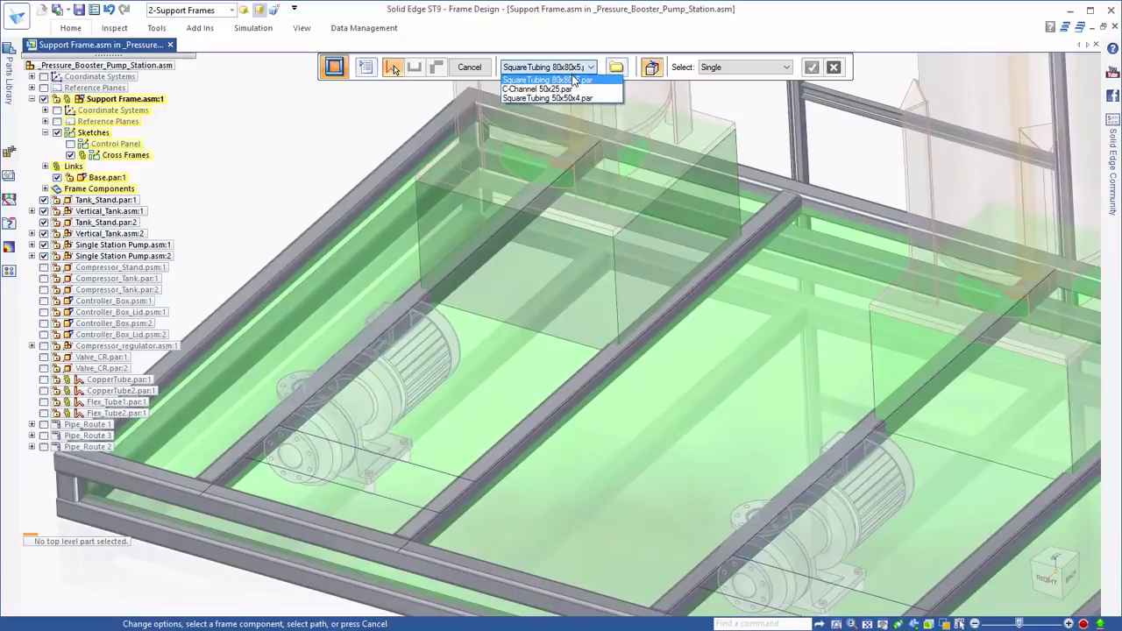
{"action": "left_click", "coordinate": [574, 89]}
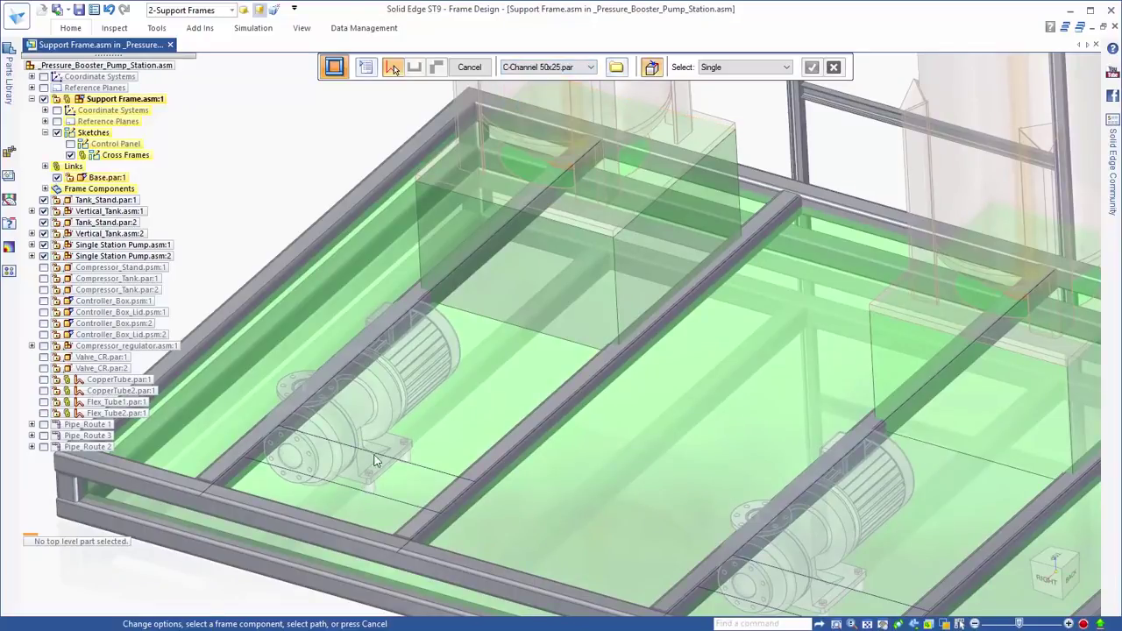
{"action": "left_click", "coordinate": [386, 500]}
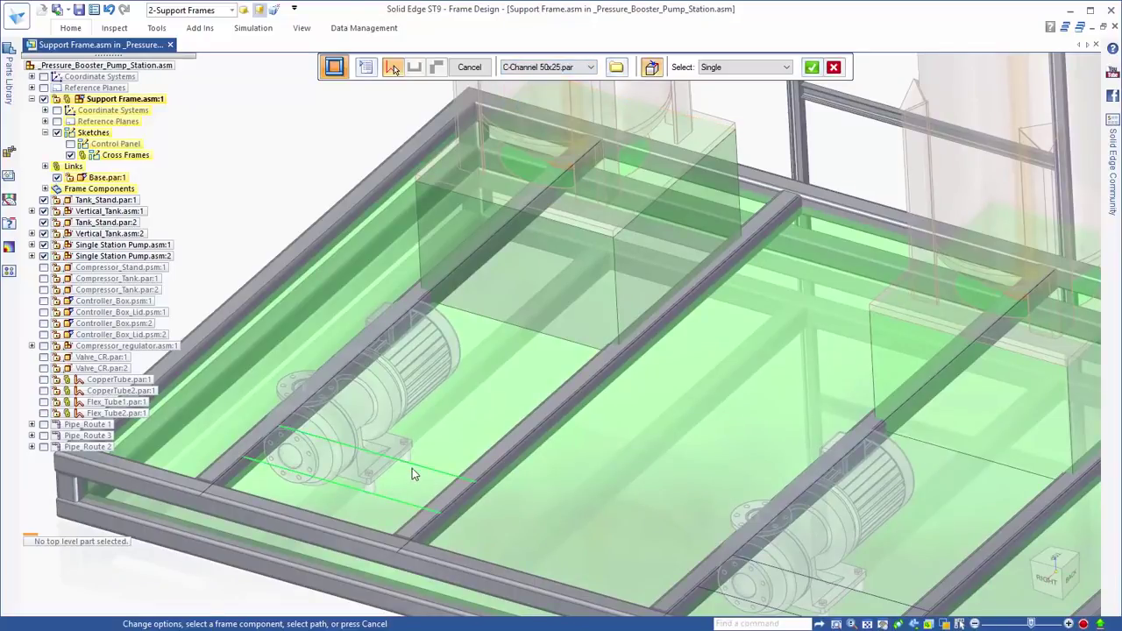
{"action": "left_click", "coordinate": [758, 603]}
{"action": "right_click", "coordinate": [597, 459]}
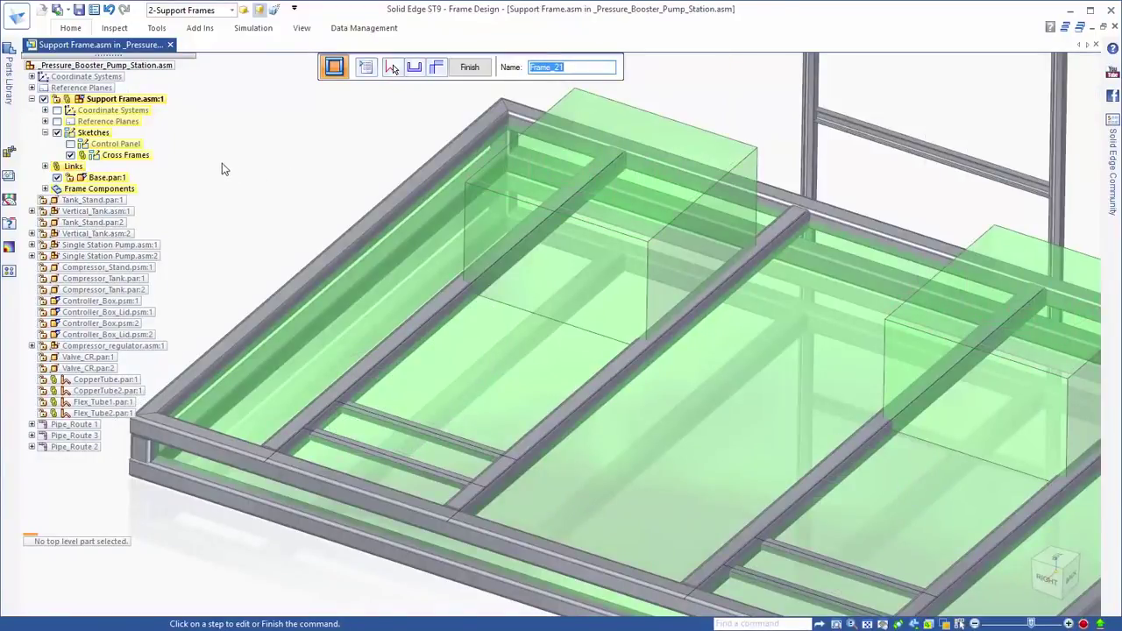
Hide the Base part and reposition the pump-support C-channels by setting their cross-section origin to the central keypoint just below the web
{"action": "left_click", "coordinate": [57, 178]}
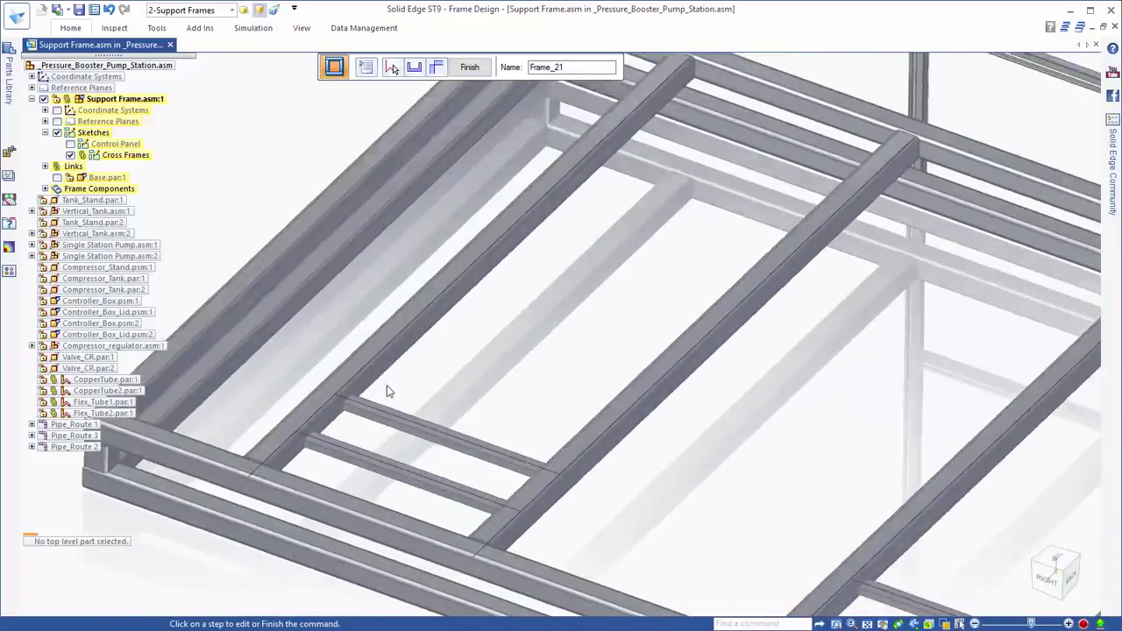
{"action": "scroll", "coordinate": [457, 404], "scroll_direction": "up", "scroll_amount": 5}
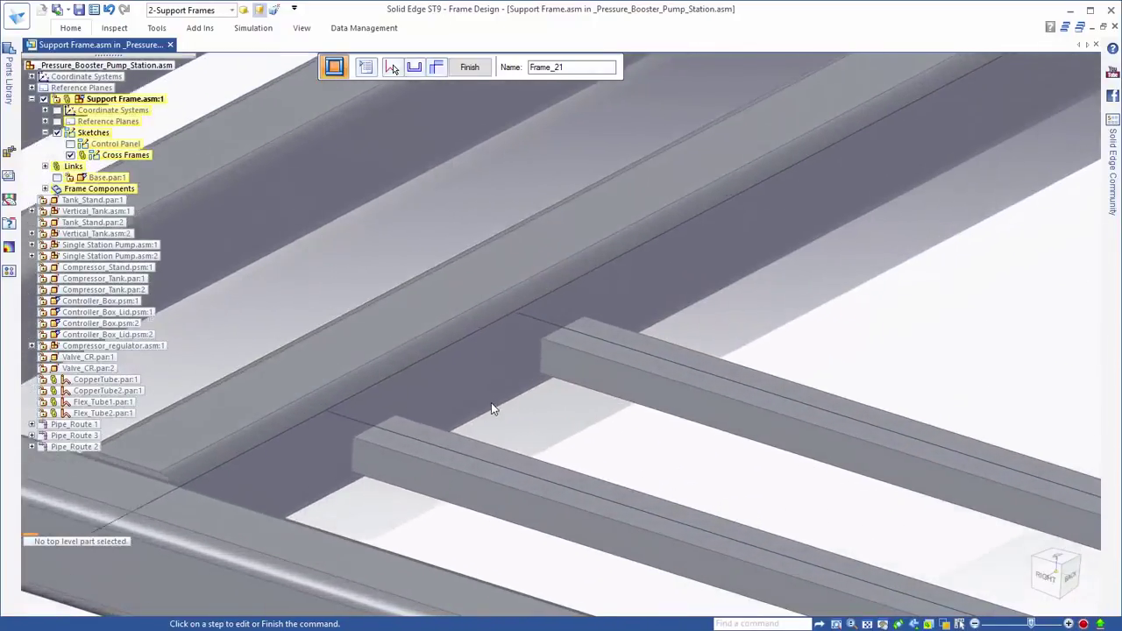
{"action": "left_click", "coordinate": [414, 69]}
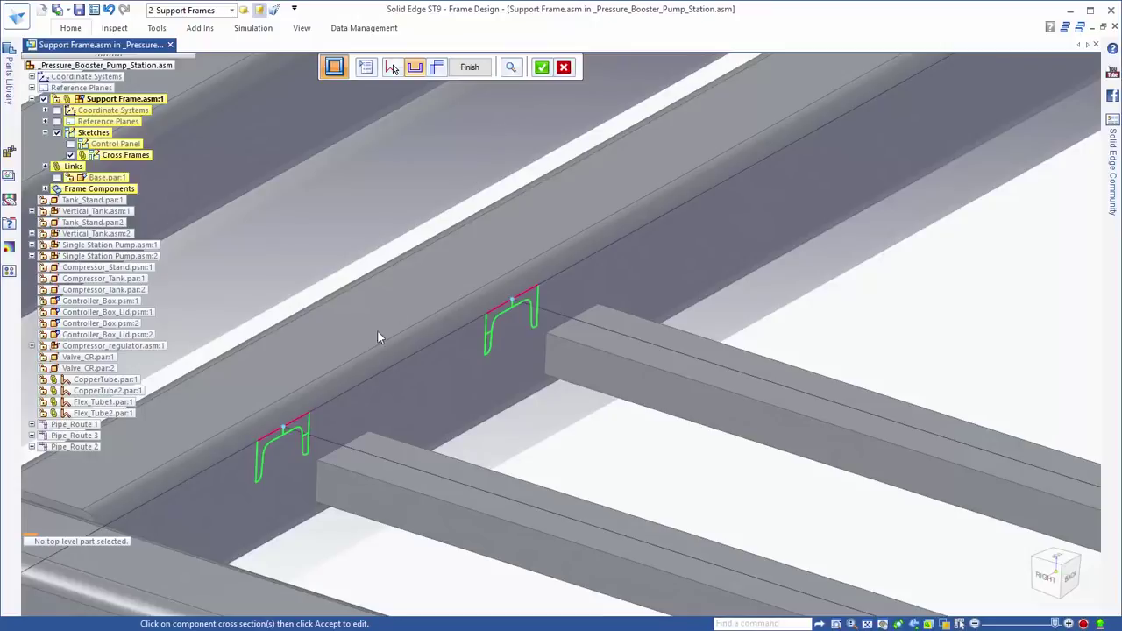
{"action": "left_click", "coordinate": [537, 328]}
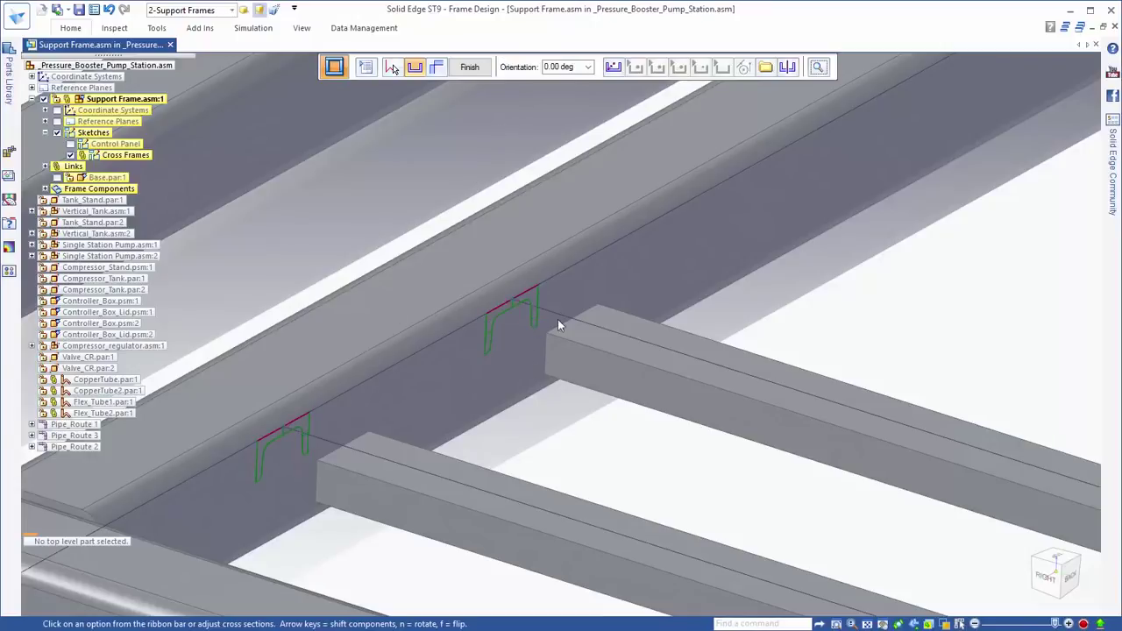
{"action": "left_click", "coordinate": [614, 68]}
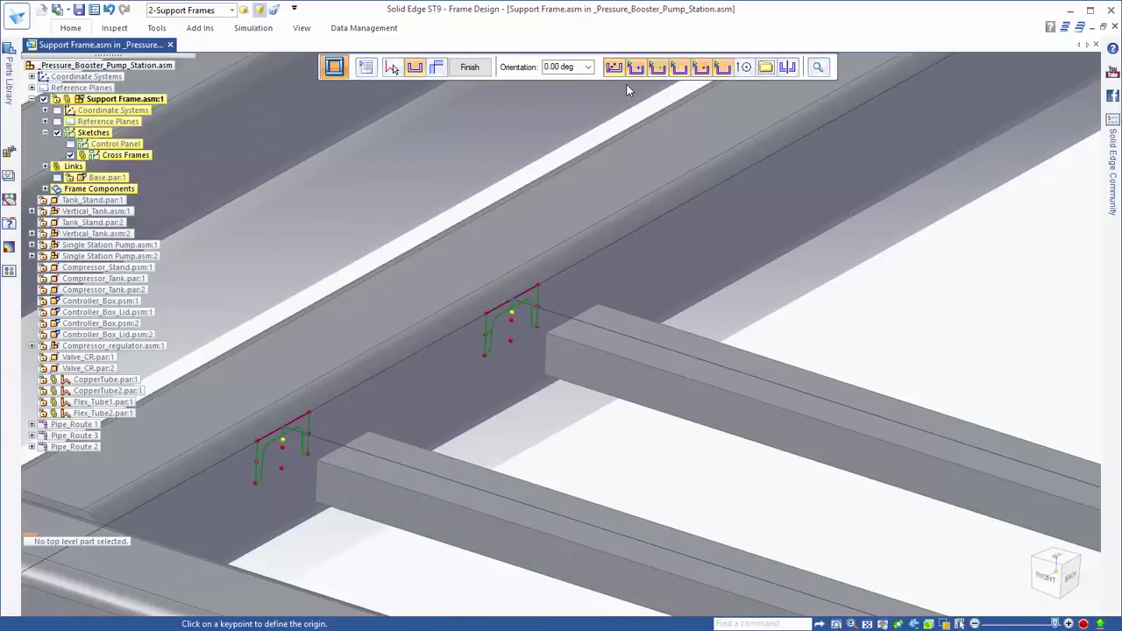
{"action": "left_click", "coordinate": [298, 434]}
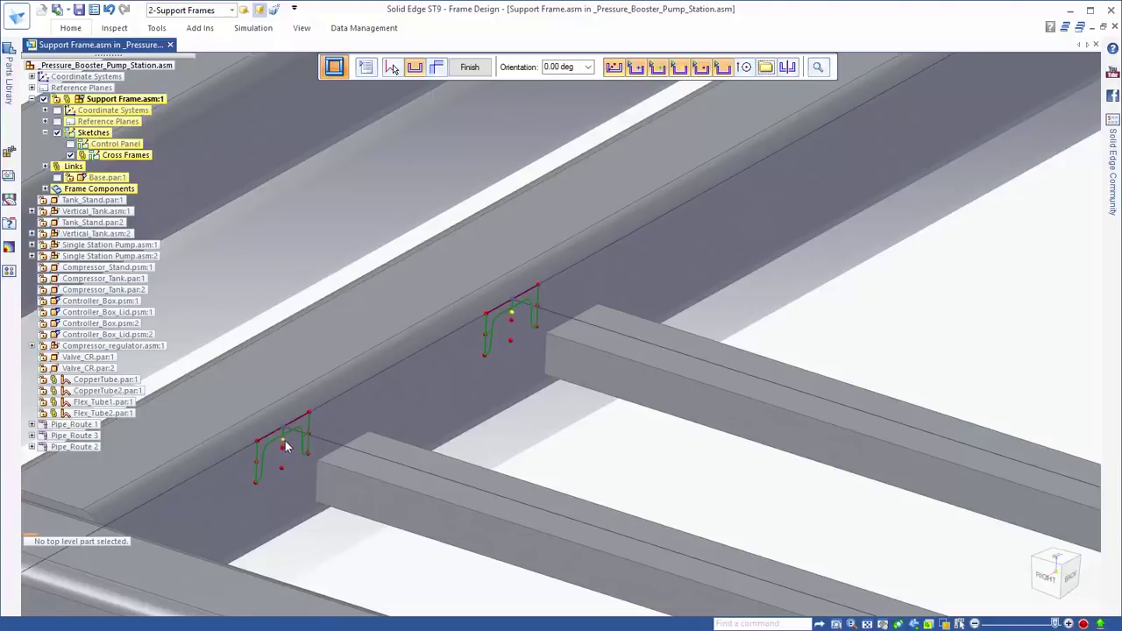
{"action": "left_click", "coordinate": [283, 442]}
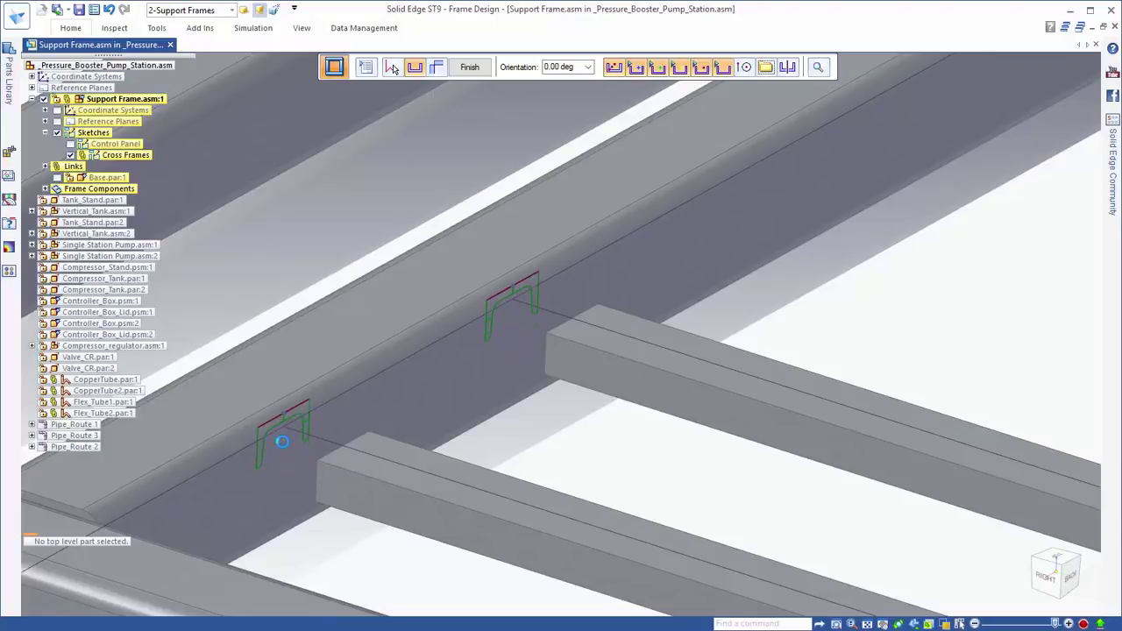
{"action": "right_click", "coordinate": [345, 564]}
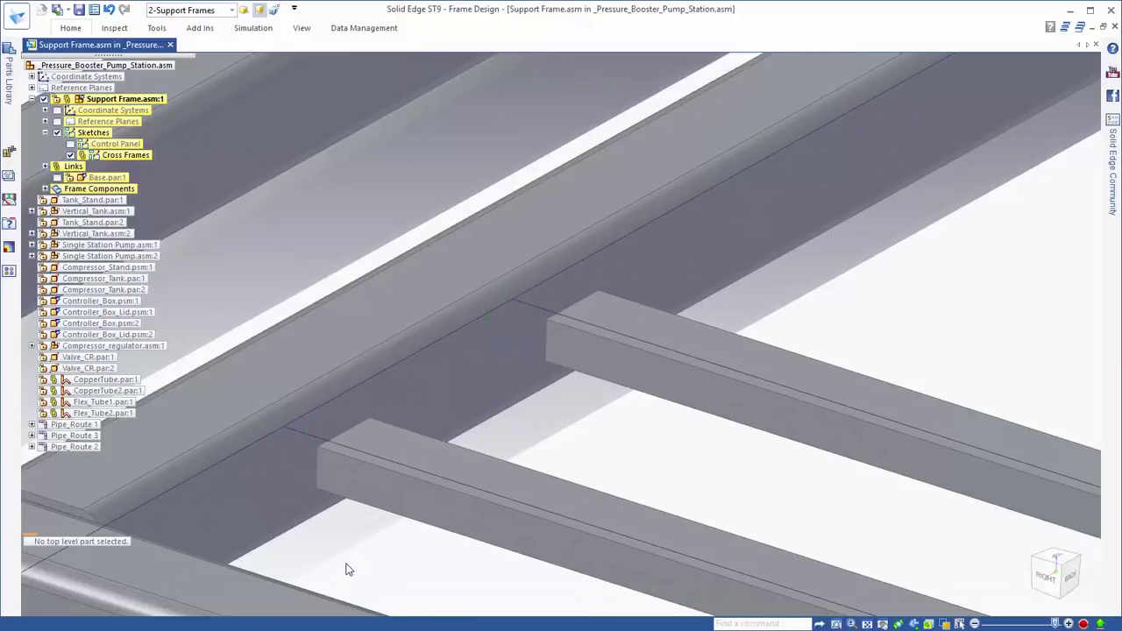
{"action": "scroll", "coordinate": [346, 563], "scroll_direction": "down", "scroll_amount": 5}
{"action": "scroll", "coordinate": [346, 562], "scroll_direction": "down", "scroll_amount": 8}
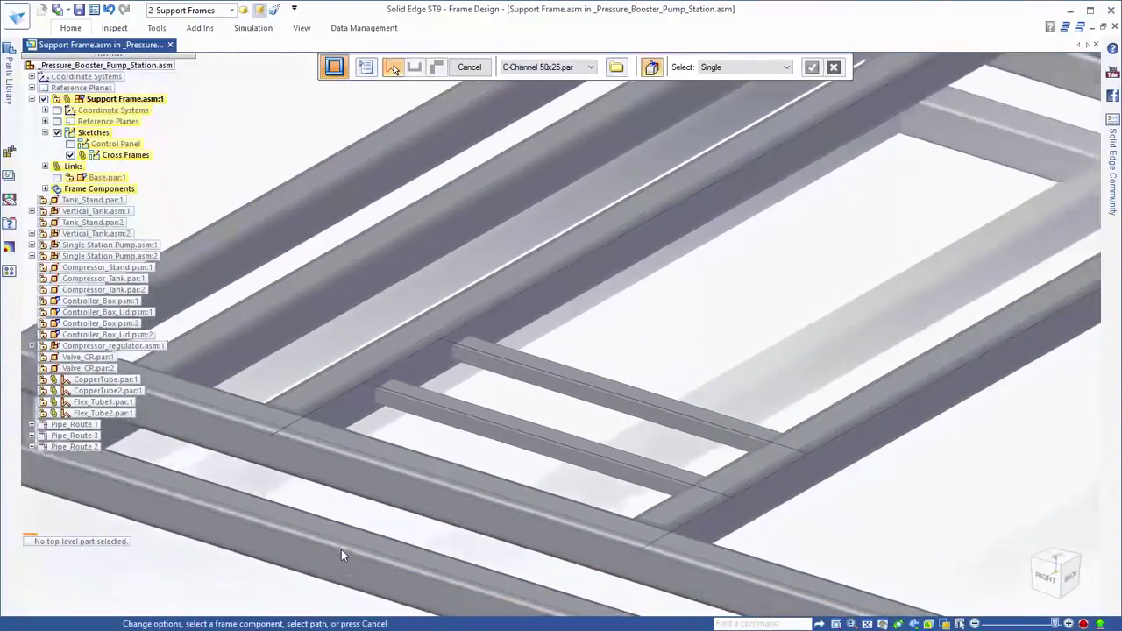
{"action": "scroll", "coordinate": [342, 556], "scroll_direction": "down", "scroll_amount": 1}
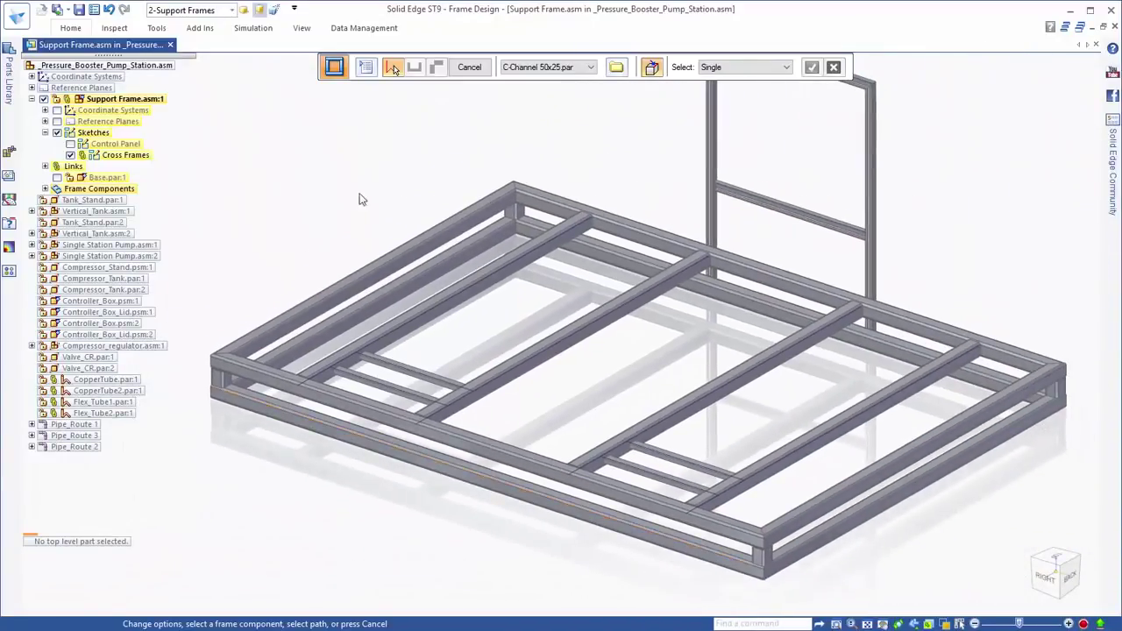
{"action": "right_click", "coordinate": [330, 159]}
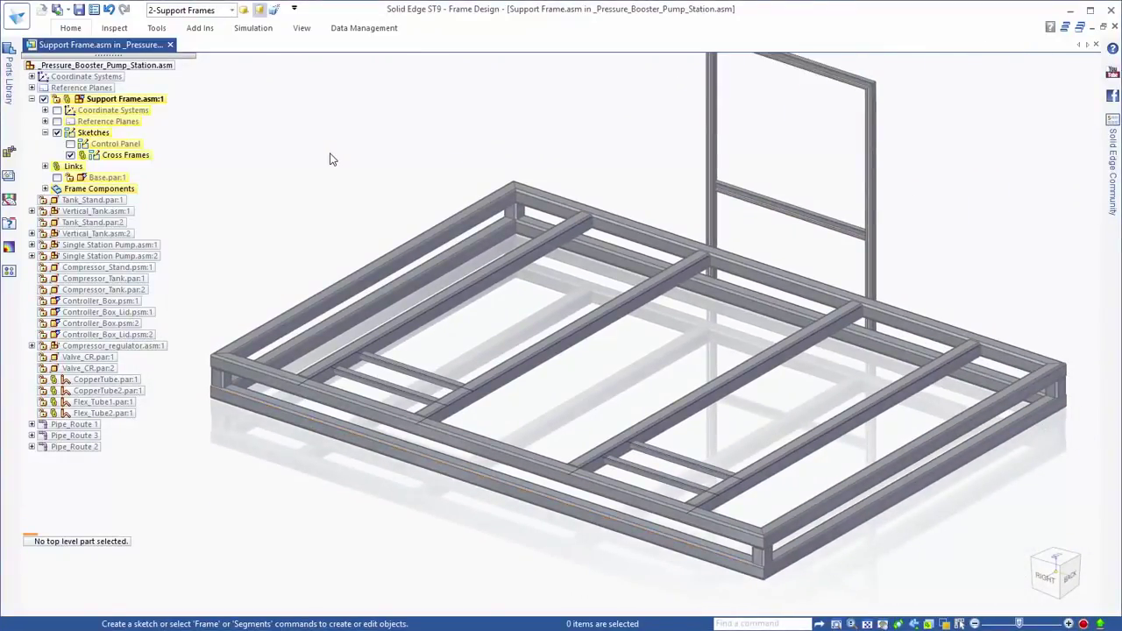
Show the Base part and create SquareTubing 50x50x4 frame members along the edges of both raised tank-stand blocks
{"action": "left_click", "coordinate": [57, 178]}
{"action": "right_click_drag", "start_coordinate": [336, 129], "coordinate": [351, 208]}
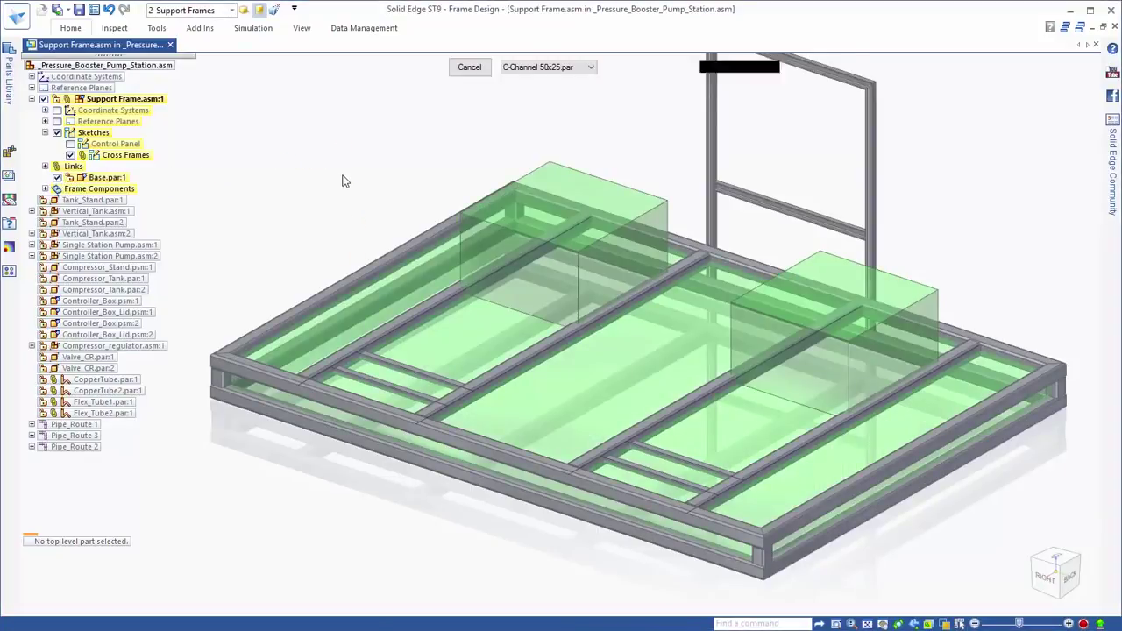
{"action": "key", "text": "ctrl+f"}
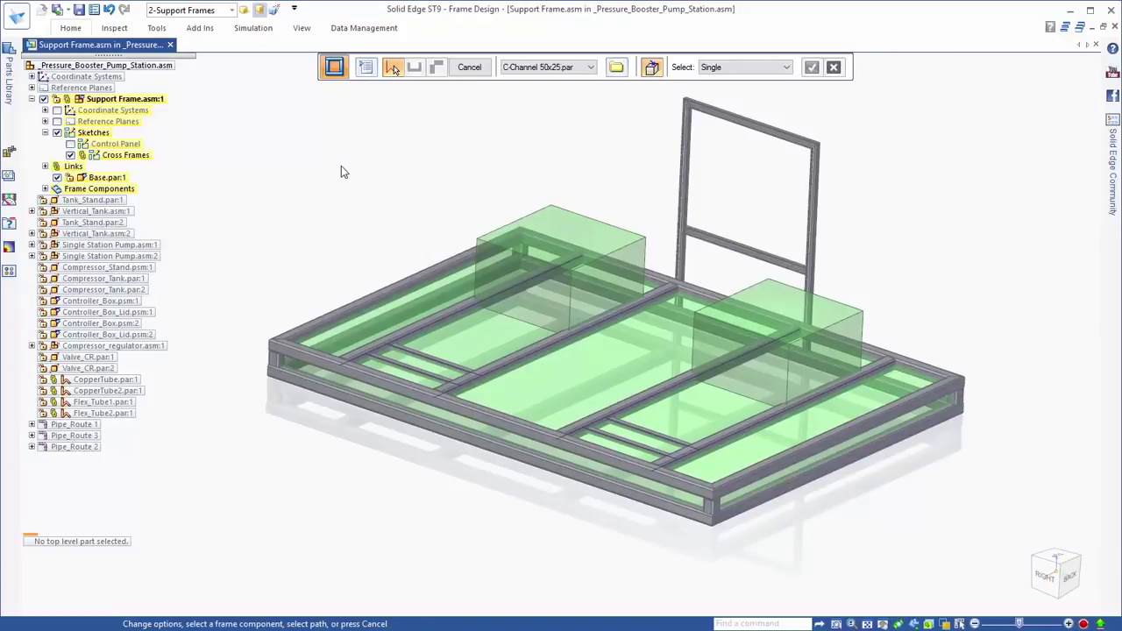
{"action": "key", "text": "ctrl+k"}
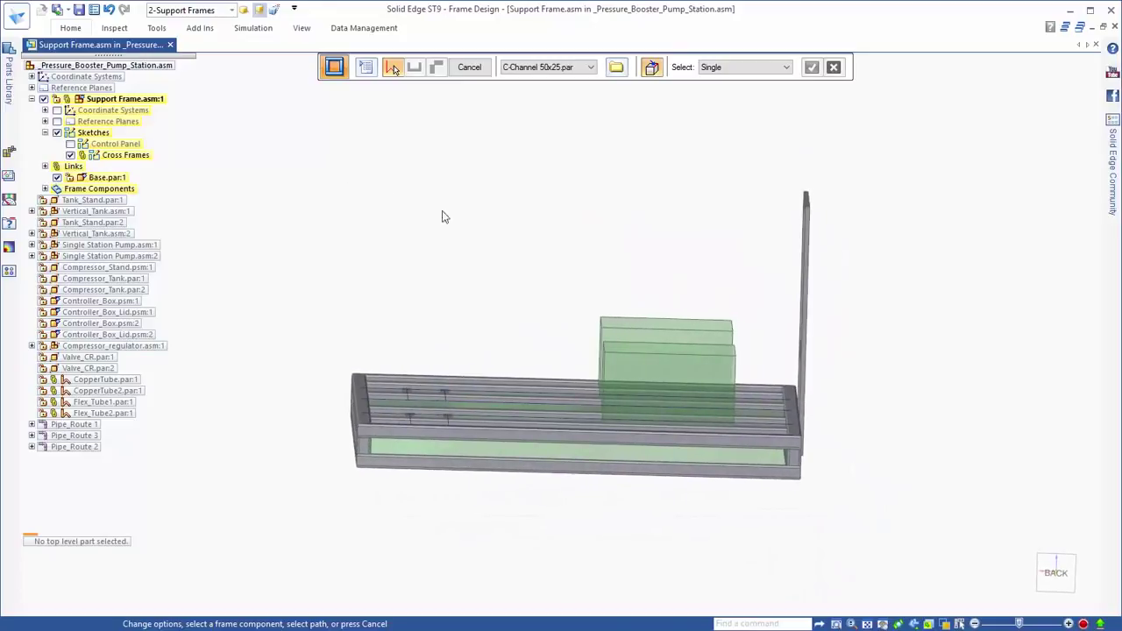
{"action": "left_click_drag", "start_coordinate": [577, 257], "coordinate": [766, 496]}
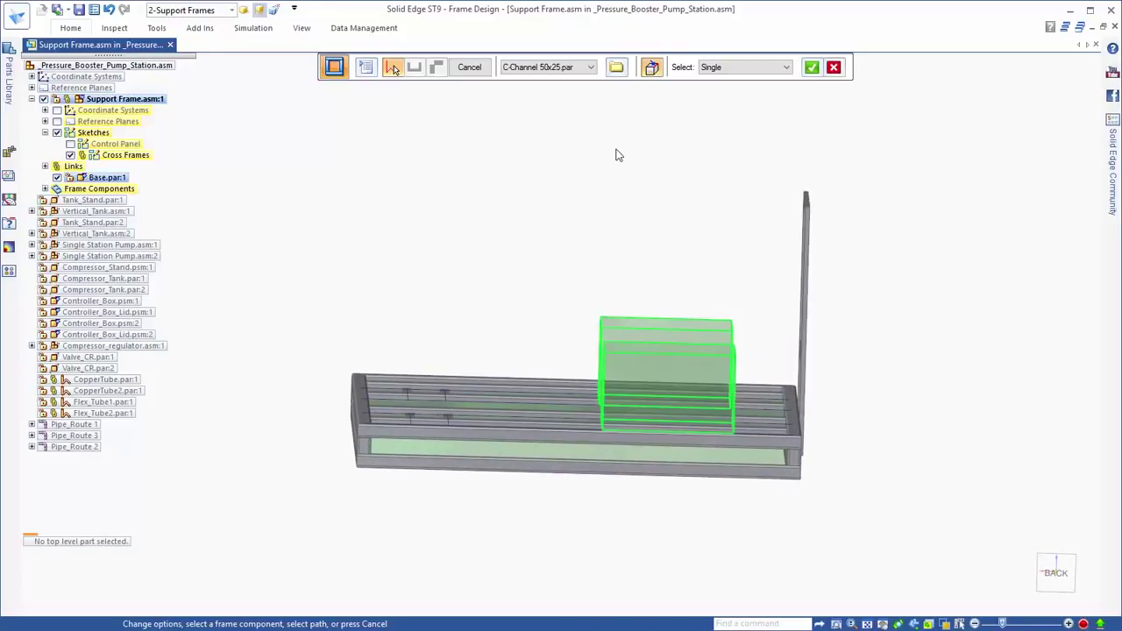
{"action": "left_click", "coordinate": [590, 69]}
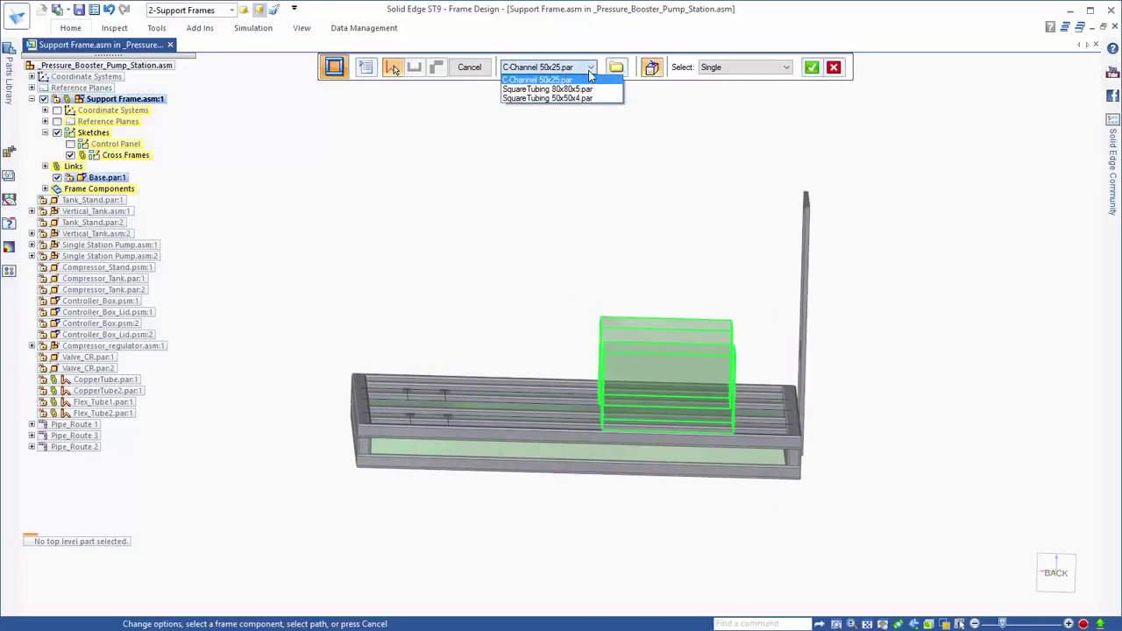
{"action": "left_click", "coordinate": [581, 97]}
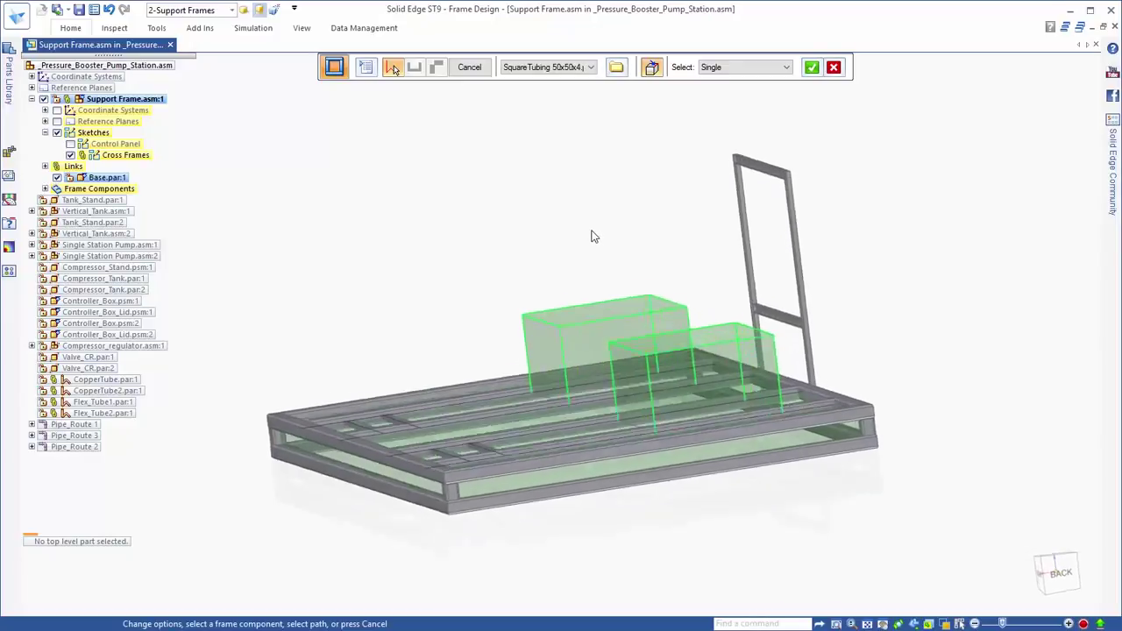
{"action": "right_click", "coordinate": [473, 184]}
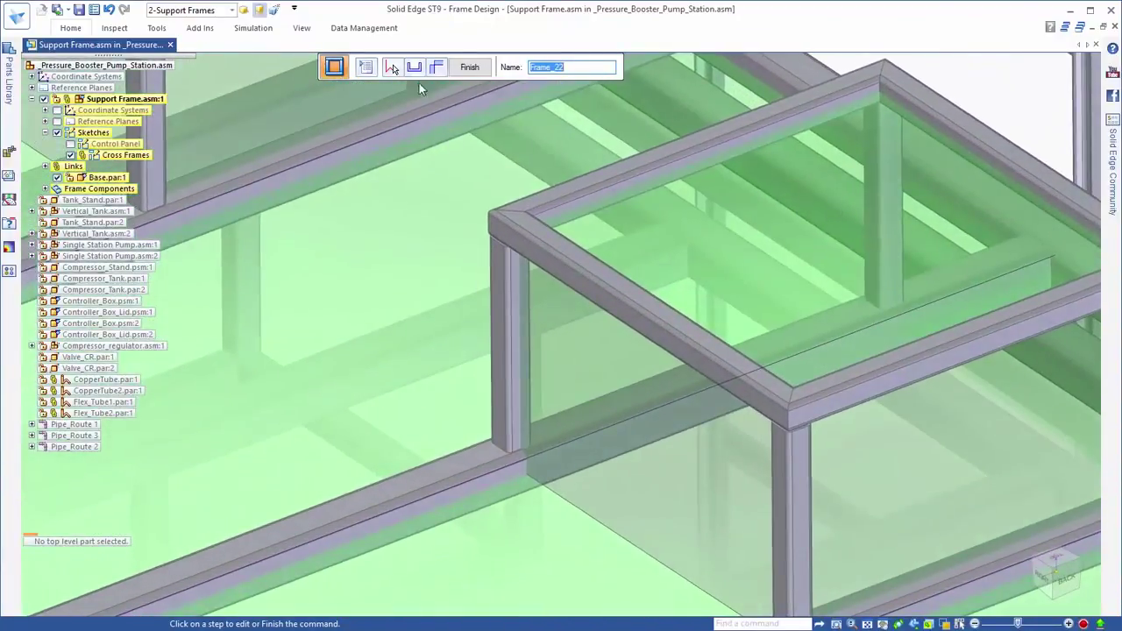
Try the butt corner treatment on the tank-stand frames, and reapply the mitered corners in the XY plane
{"action": "left_click", "coordinate": [365, 65]}
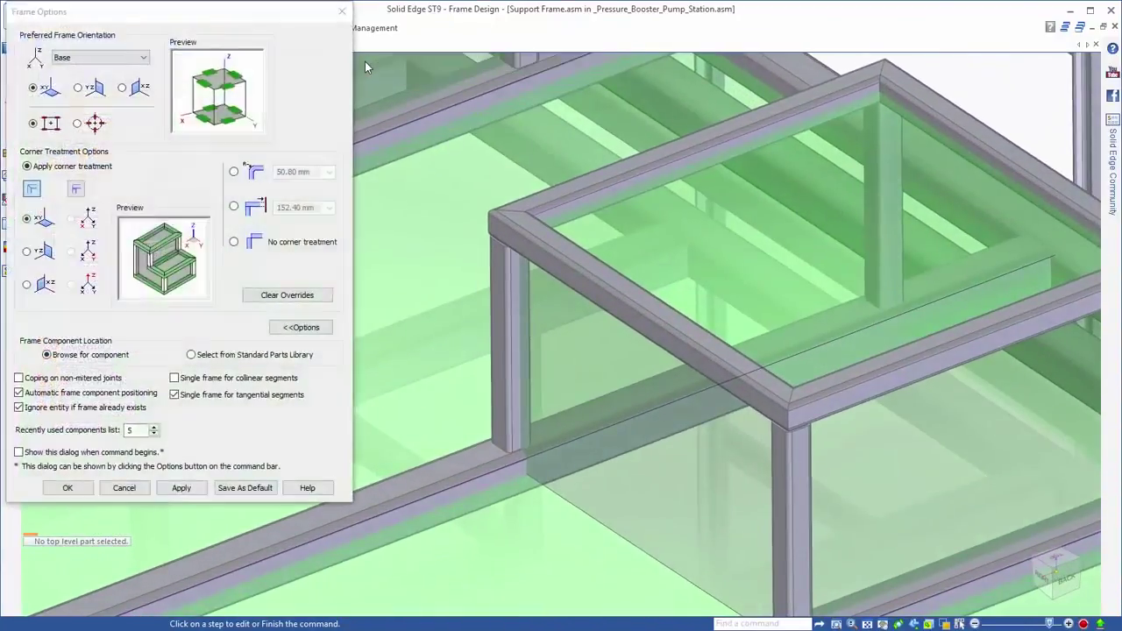
{"action": "left_click", "coordinate": [76, 188]}
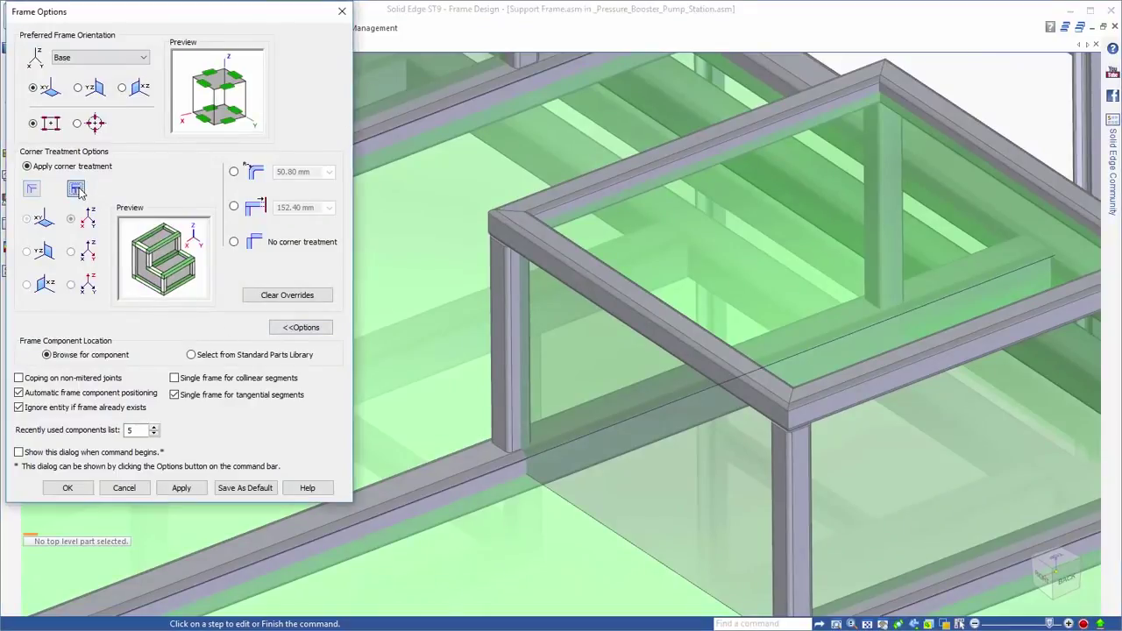
{"action": "left_click", "coordinate": [198, 492]}
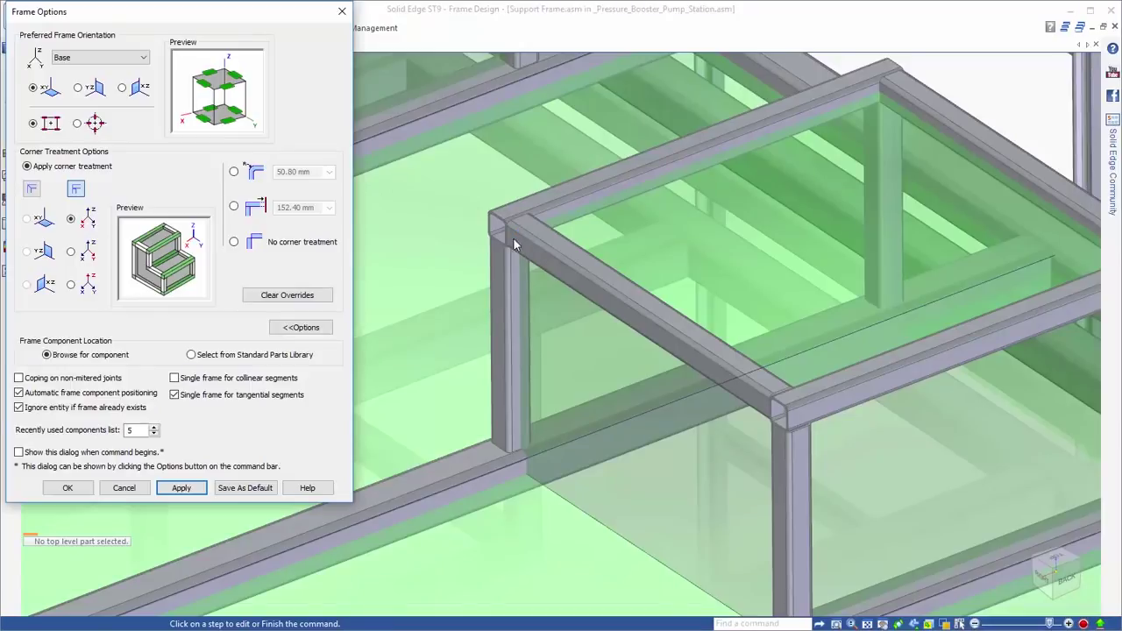
{"action": "left_click", "coordinate": [31, 188]}
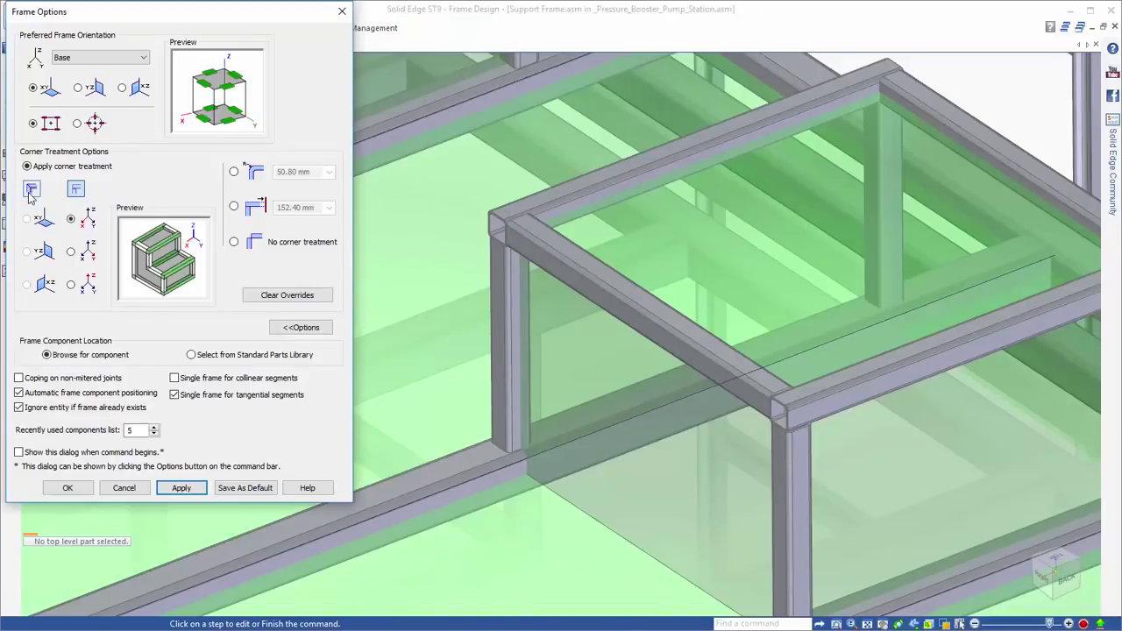
{"action": "left_click", "coordinate": [181, 487]}
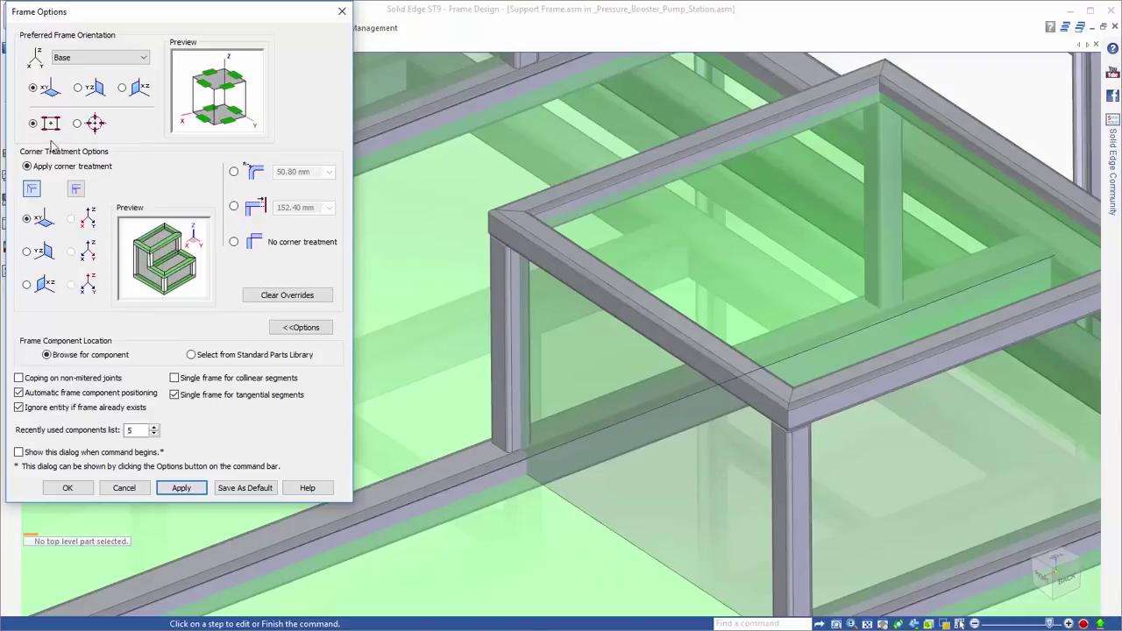
{"action": "left_click", "coordinate": [84, 493]}
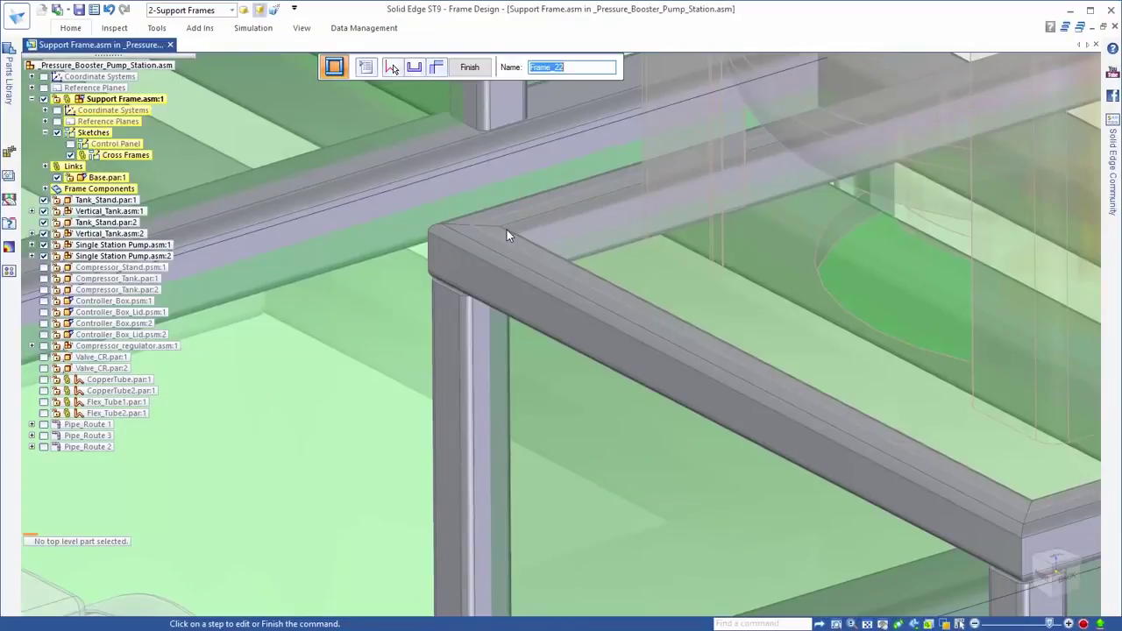
Lower the top tubes of both tank-stand frames by setting their cross-section origin to the top-center keypoint
{"action": "scroll", "coordinate": [499, 227], "scroll_direction": "down", "scroll_amount": 5}
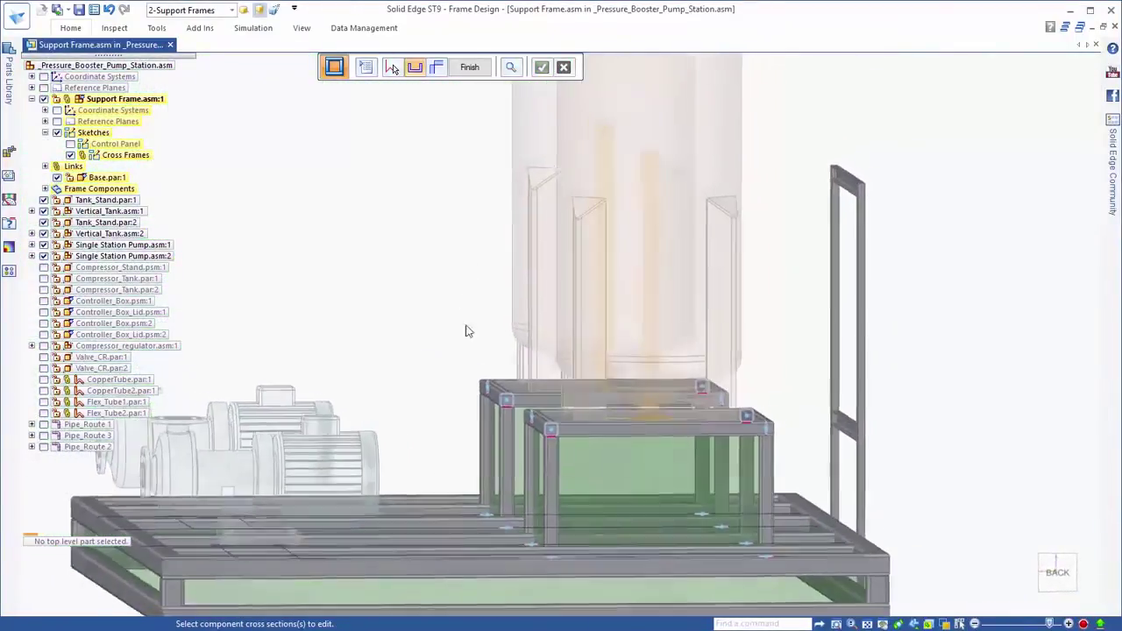
{"action": "left_click_drag", "start_coordinate": [460, 315], "coordinate": [793, 458]}
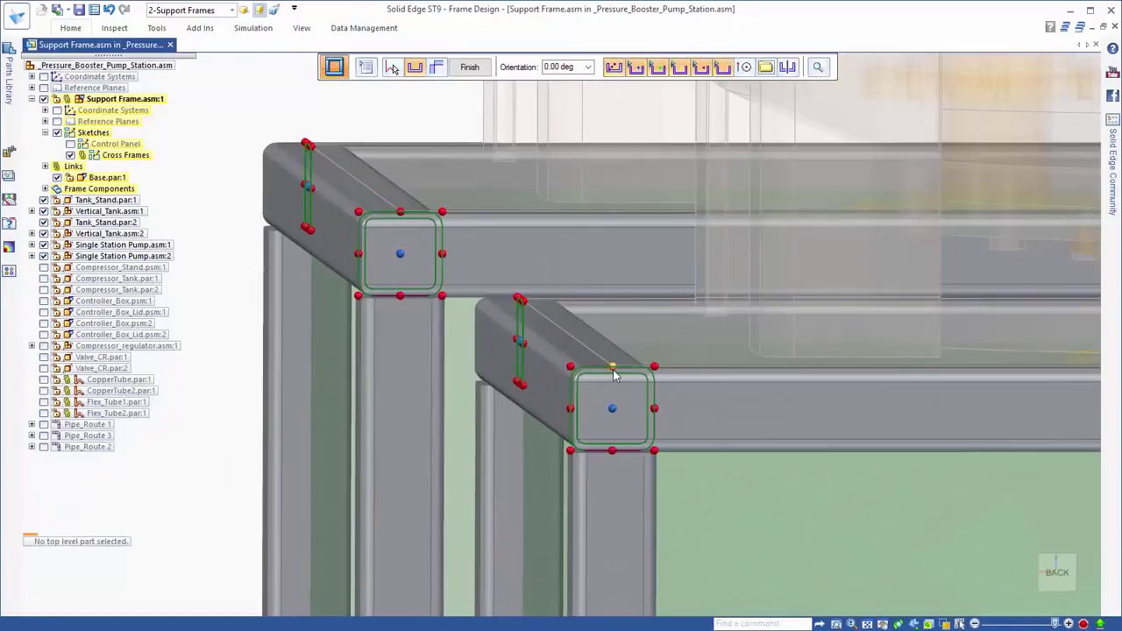
{"action": "left_click", "coordinate": [612, 370]}
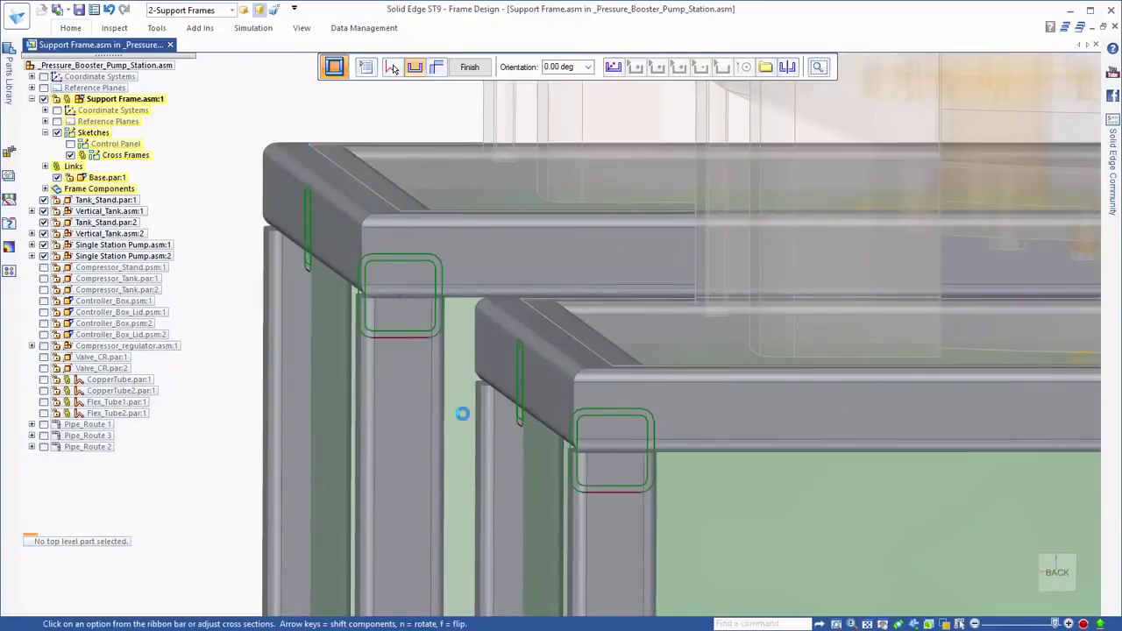
{"action": "scroll", "coordinate": [624, 399], "scroll_direction": "down", "scroll_amount": 5}
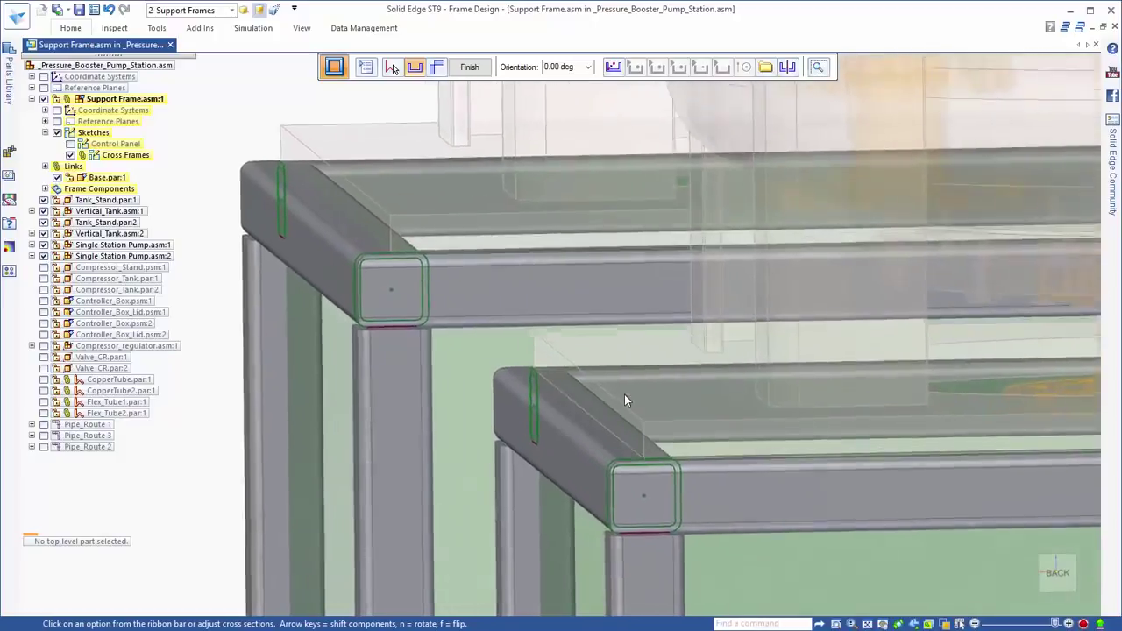
{"action": "scroll", "coordinate": [624, 399], "scroll_direction": "down", "scroll_amount": 5}
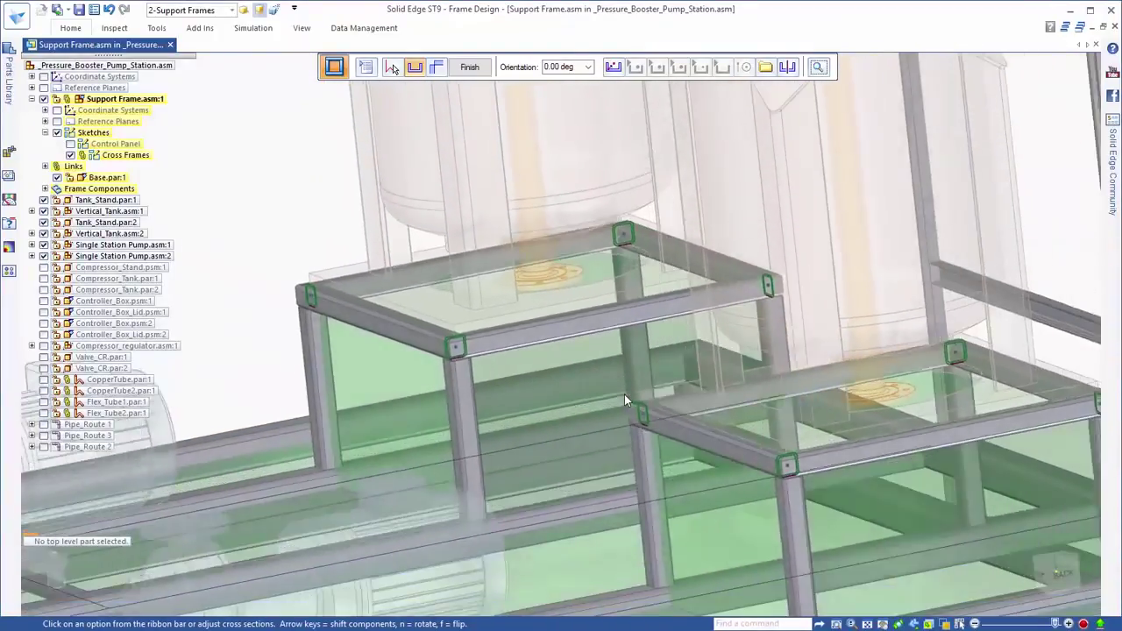
{"action": "scroll", "coordinate": [624, 394], "scroll_direction": "down", "scroll_amount": 5}
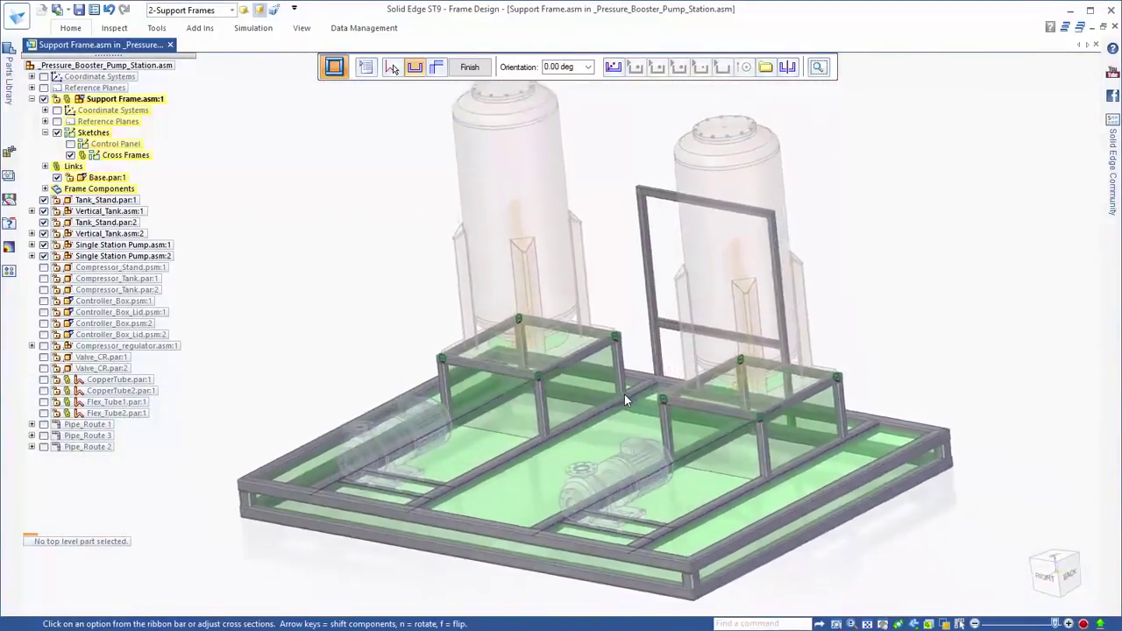
{"action": "right_click", "coordinate": [383, 278]}
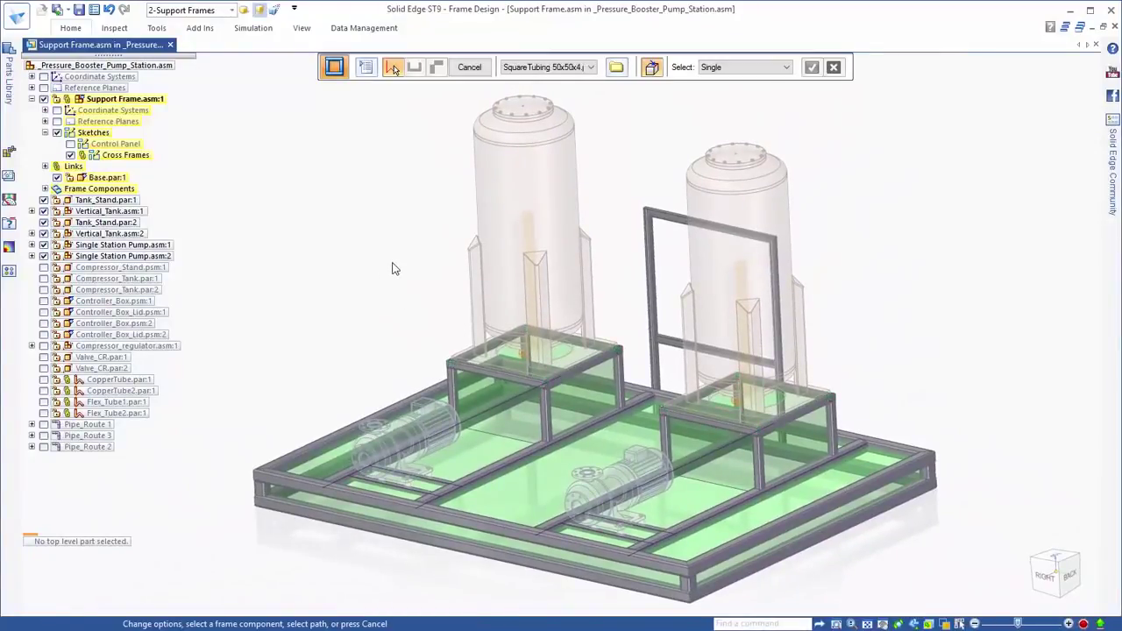
{"action": "key", "text": "Escape"}
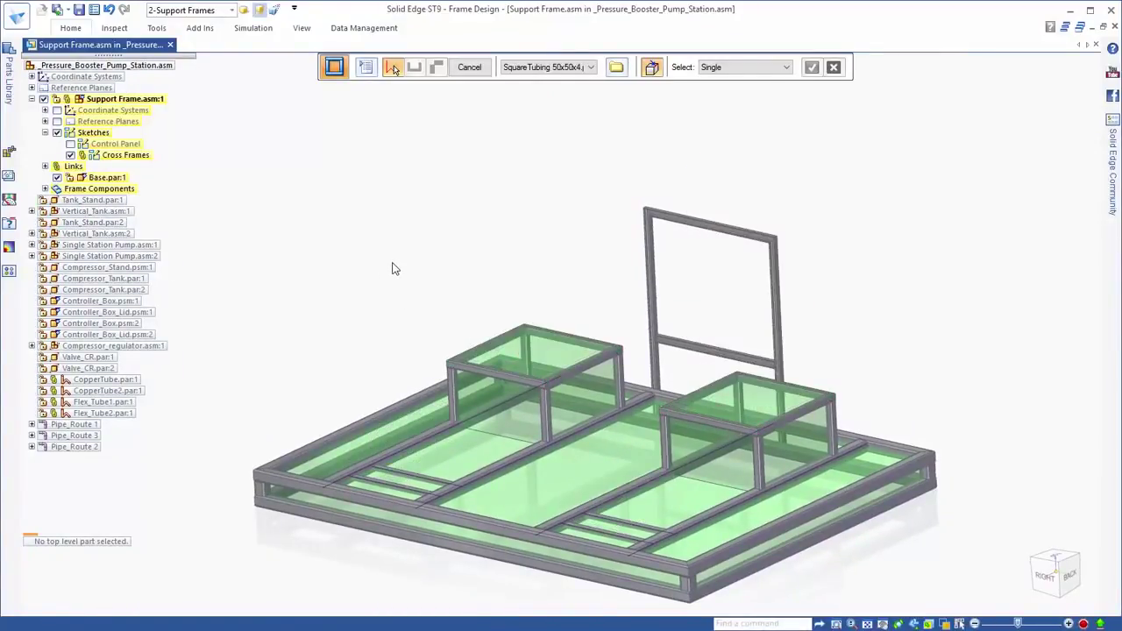
Hide the Base part, show the Control Panel sketch, and create C-Channel 50x25 members along its diagonal lines
{"action": "left_click", "coordinate": [58, 177]}
{"action": "left_click", "coordinate": [71, 144]}
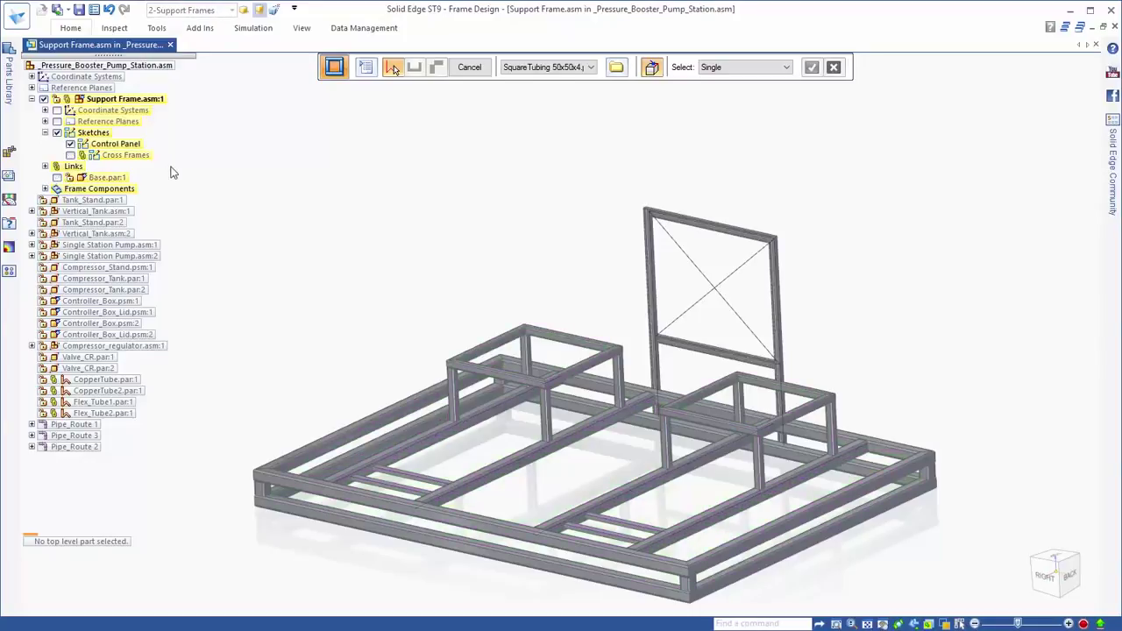
{"action": "scroll", "coordinate": [755, 243], "scroll_direction": "up", "scroll_amount": 3}
{"action": "scroll", "coordinate": [831, 299], "scroll_direction": "up", "scroll_amount": 5}
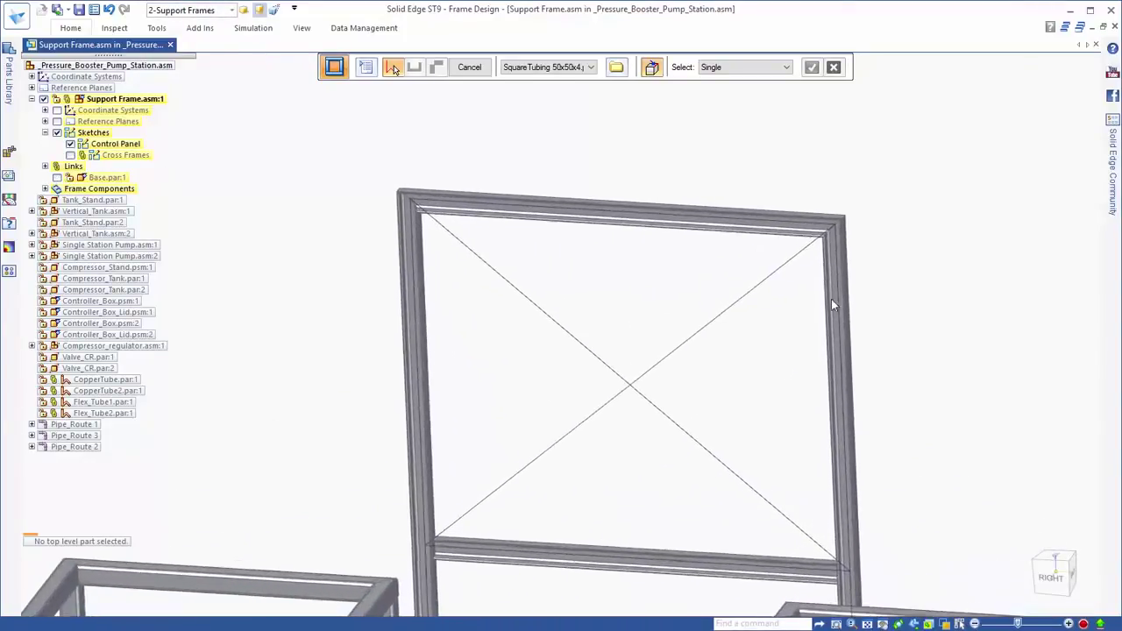
{"action": "scroll", "coordinate": [834, 305], "scroll_direction": "down", "scroll_amount": 2}
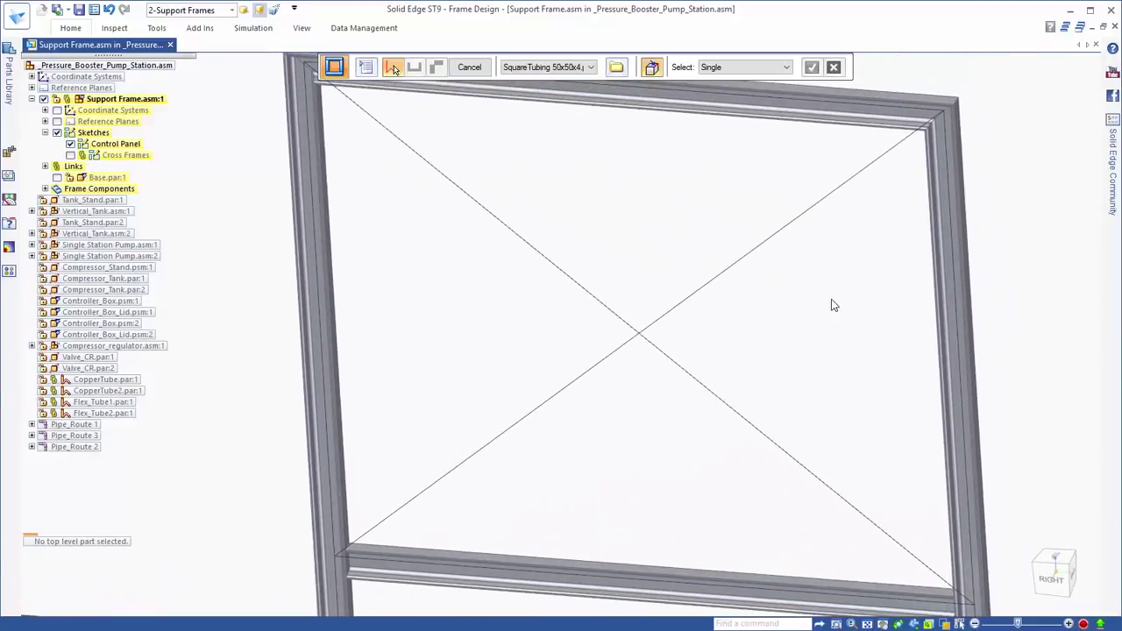
{"action": "left_click", "coordinate": [593, 370]}
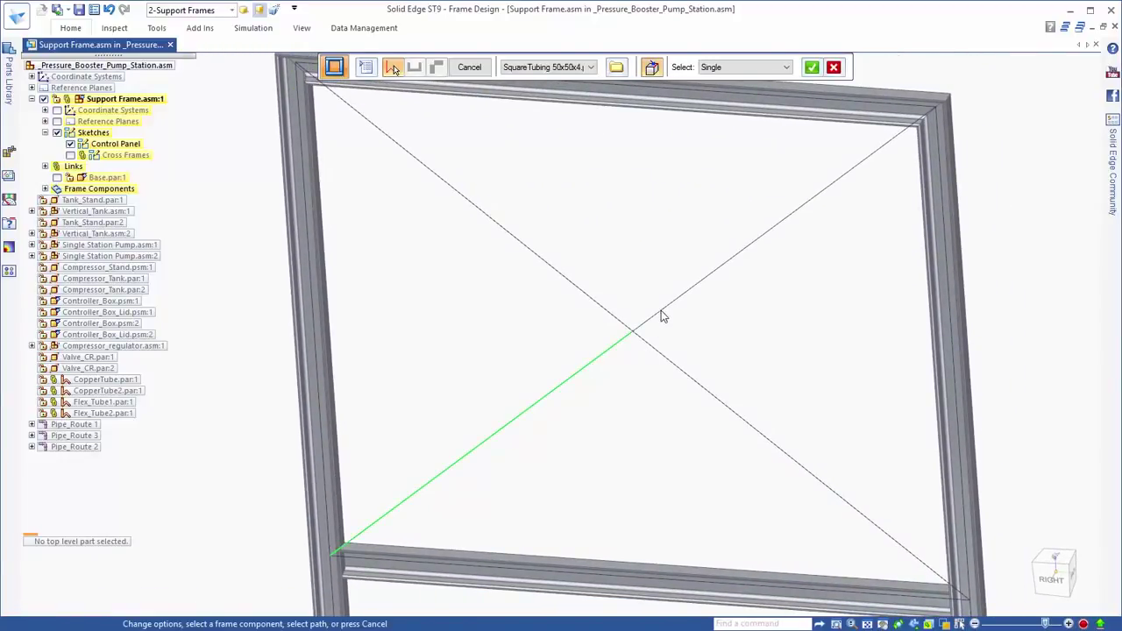
{"action": "left_click", "coordinate": [661, 311]}
{"action": "left_click", "coordinate": [590, 67]}
{"action": "left_click", "coordinate": [542, 90]}
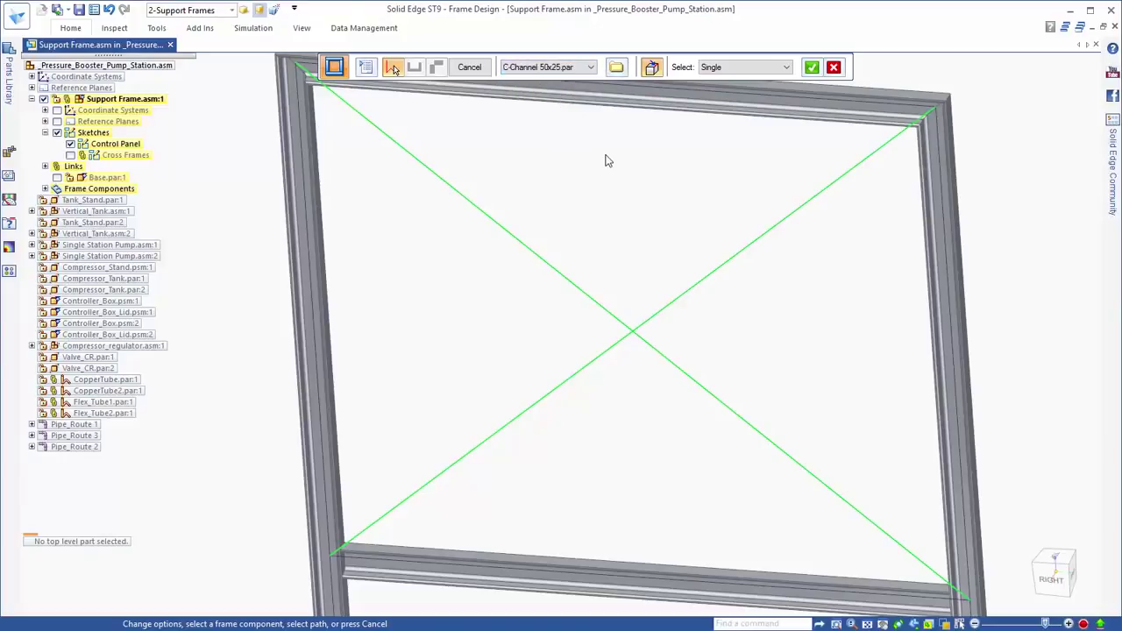
{"action": "right_click", "coordinate": [608, 185]}
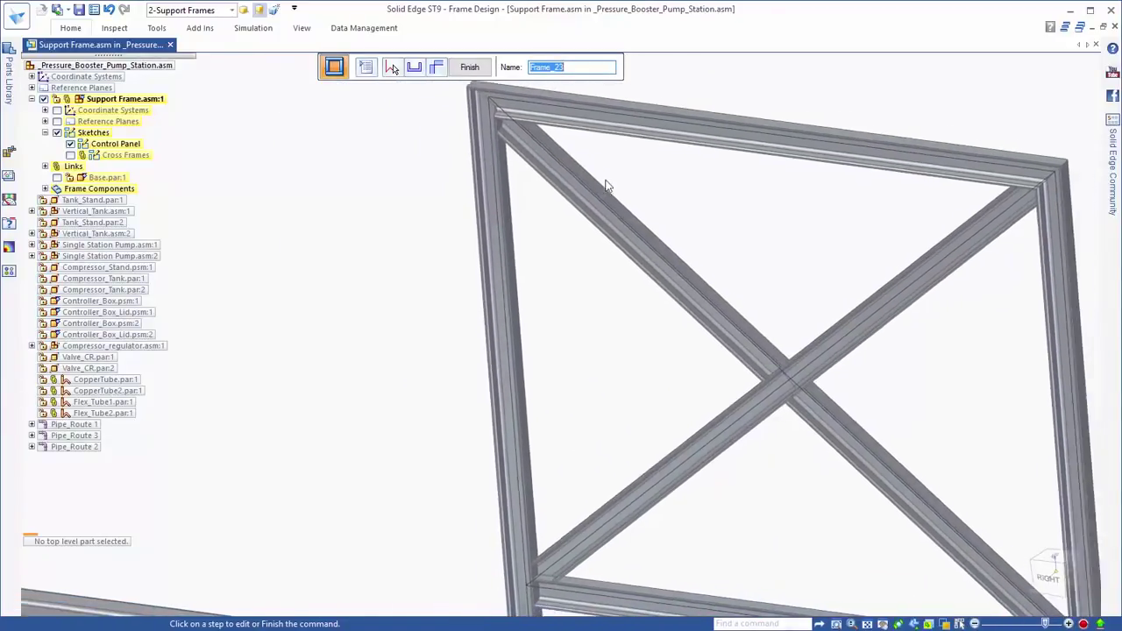
Edit the end condition at the center point where the control panel frame's diagonal channels cross
{"action": "left_click", "coordinate": [438, 69]}
{"action": "left_click", "coordinate": [695, 354]}
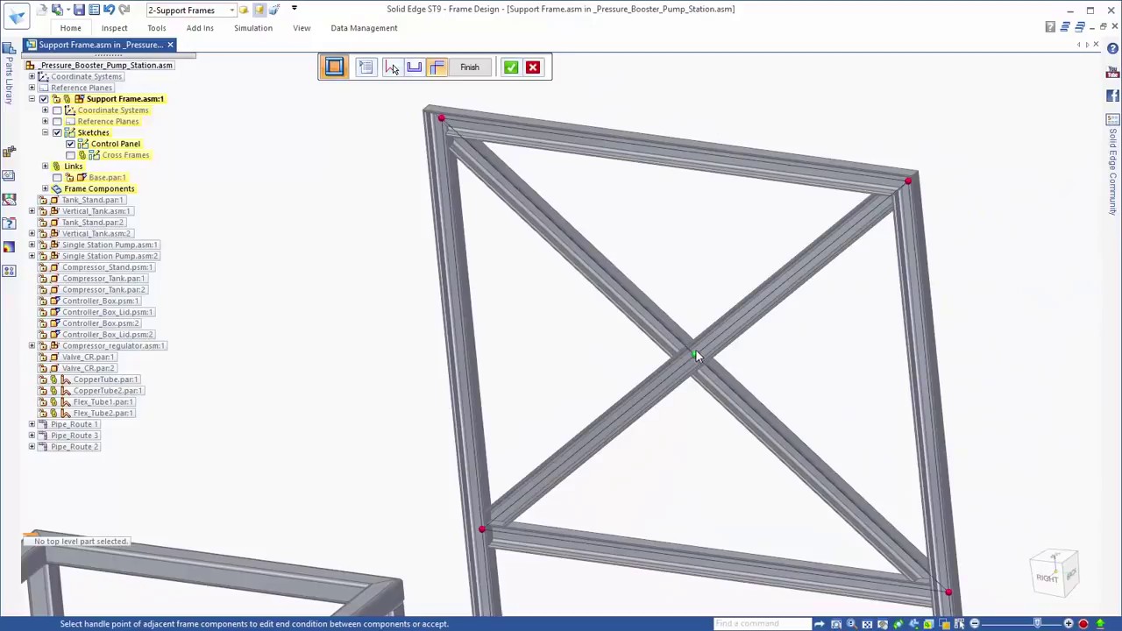
{"action": "right_click", "coordinate": [689, 272]}
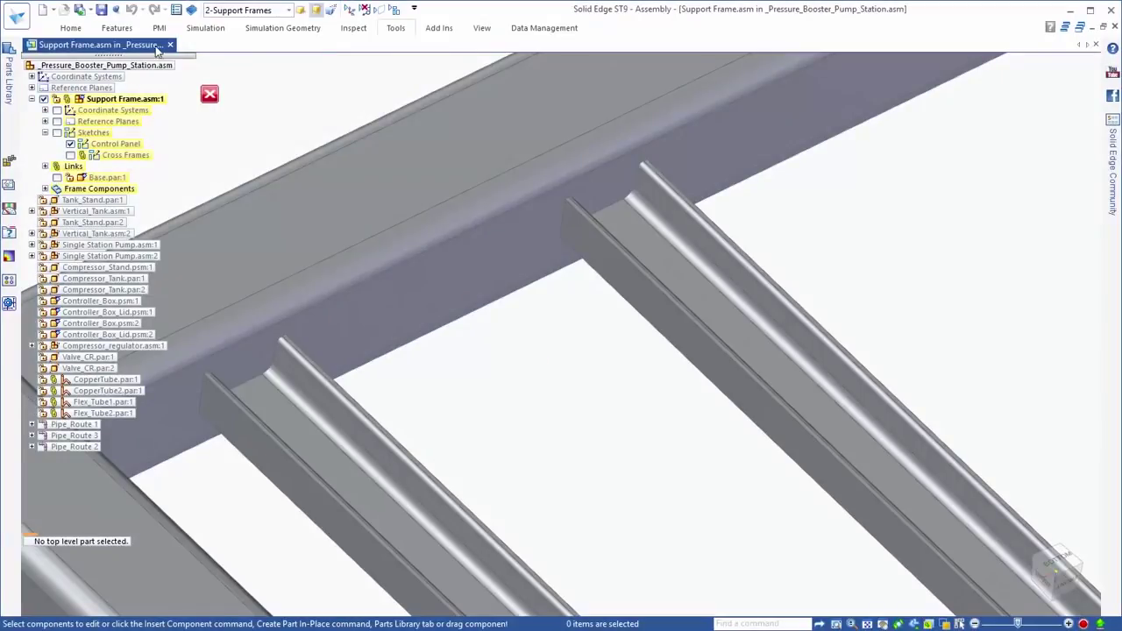
Start a fillet weld and accept the face chains of the two adjacent pump-support channels as its base set
{"action": "left_click", "coordinate": [132, 28]}
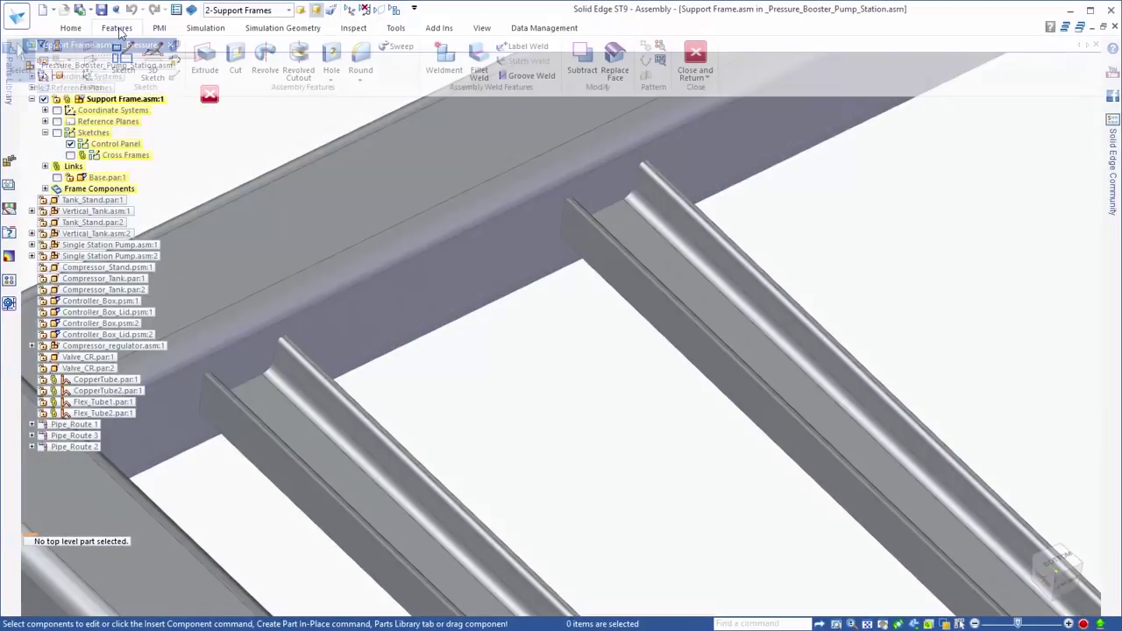
{"action": "left_click", "coordinate": [481, 79]}
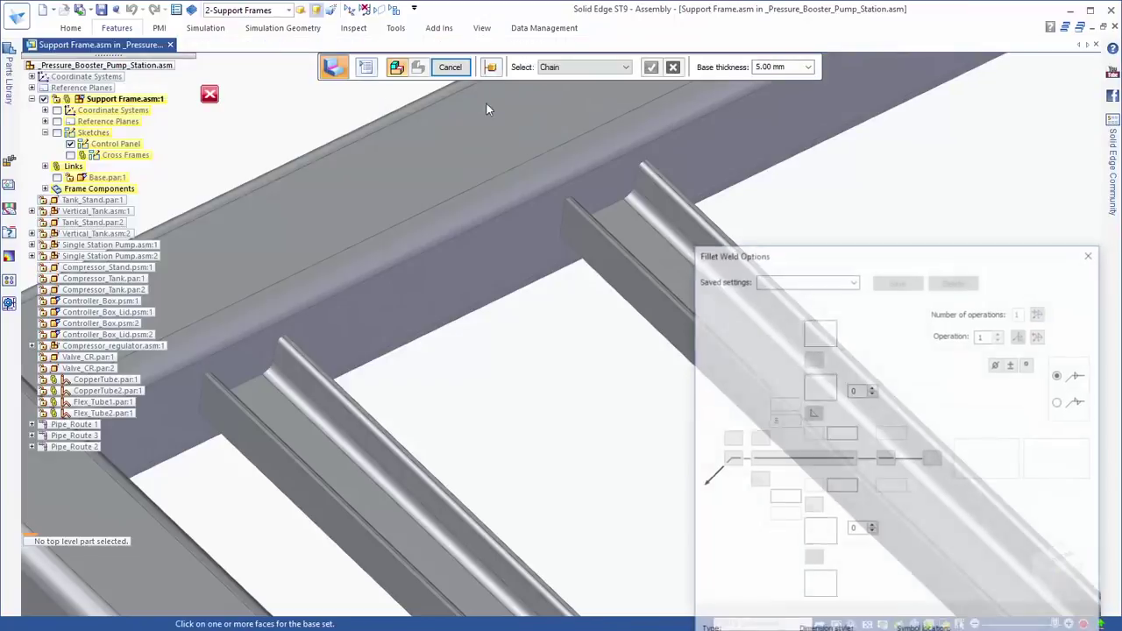
{"action": "left_click_drag", "start_coordinate": [914, 253], "coordinate": [424, 68]}
{"action": "left_click", "coordinate": [393, 534]}
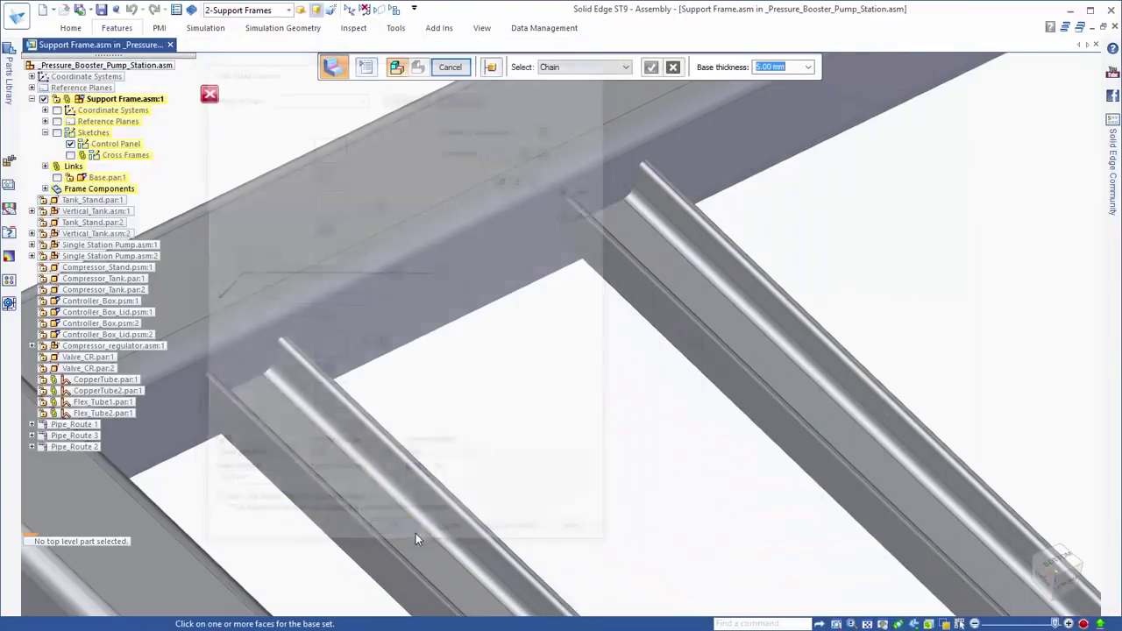
{"action": "left_click", "coordinate": [297, 453]}
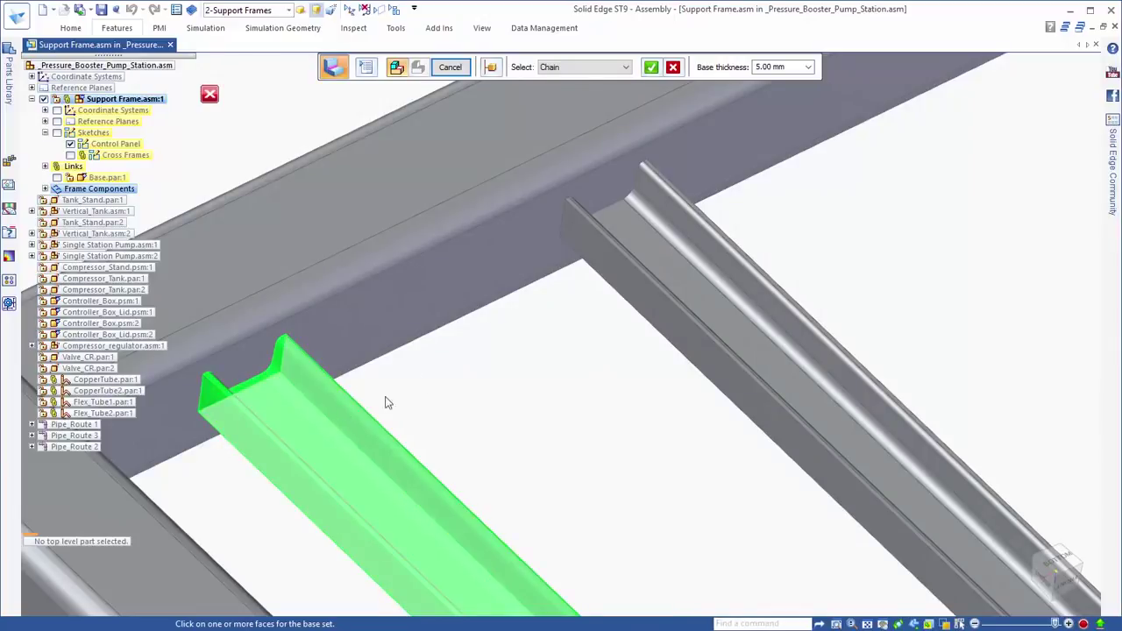
{"action": "left_click", "coordinate": [697, 300]}
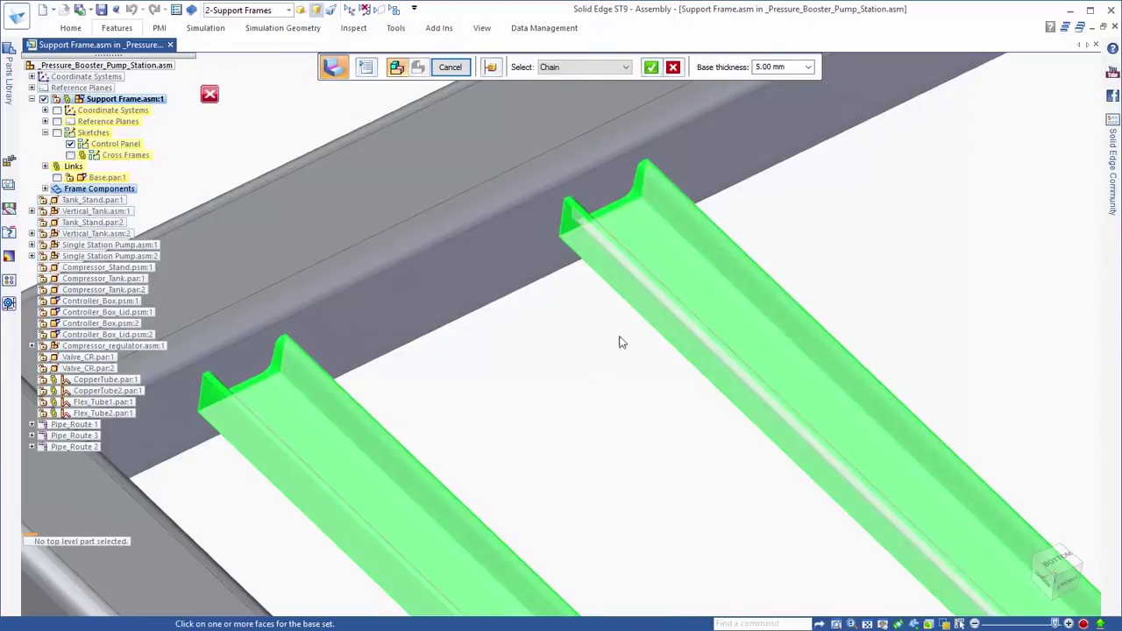
{"action": "right_click", "coordinate": [573, 302]}
Complete the fillet weld using the single side face of the adjoining square tube as the target
{"action": "left_click", "coordinate": [567, 71]}
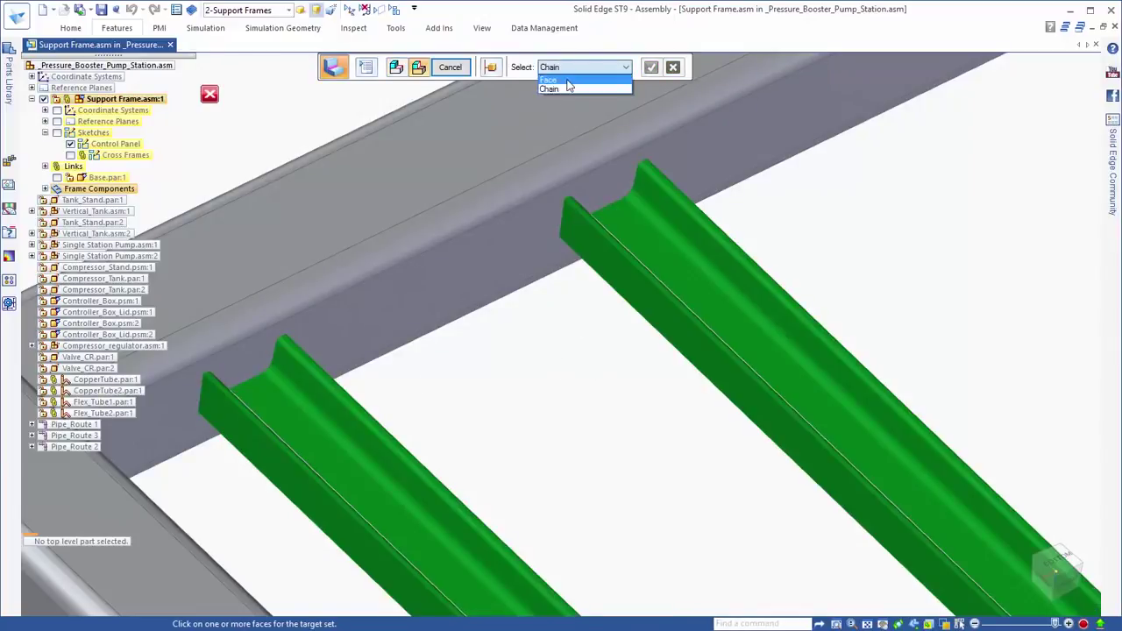
{"action": "left_click", "coordinate": [565, 84]}
{"action": "left_click", "coordinate": [467, 276]}
{"action": "right_click", "coordinate": [596, 410]}
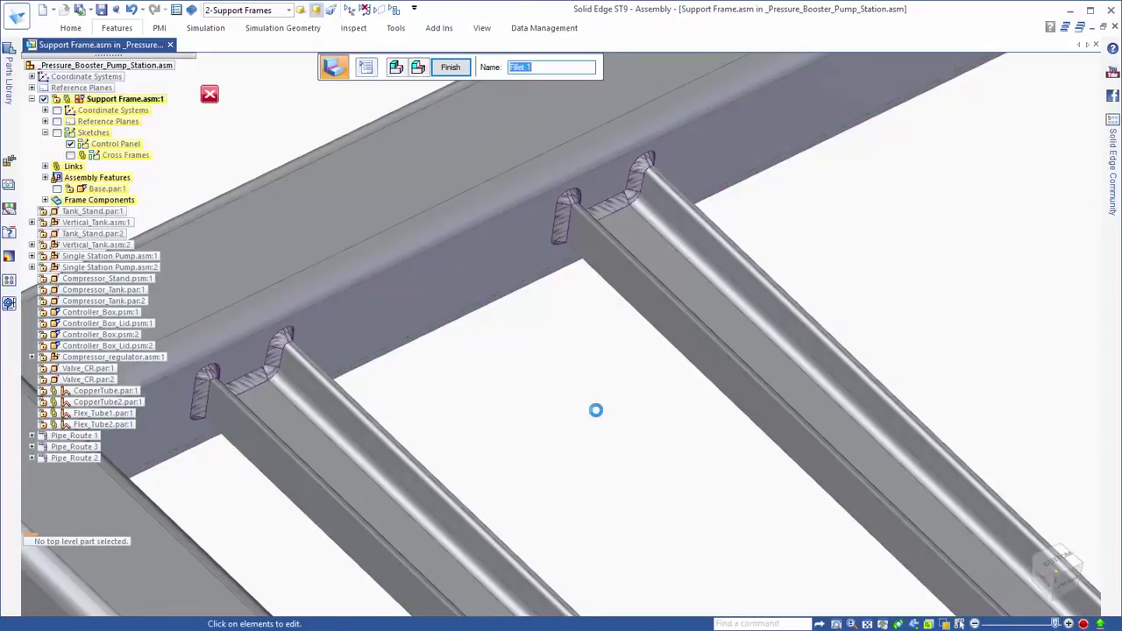
{"action": "right_click", "coordinate": [596, 411]}
{"action": "key", "text": "Escape"}
Start a label weld and apply the saved Frame-Weldment settings to its weld symbol
{"action": "middle_click_drag", "start_coordinate": [604, 383], "coordinate": [604, 383]}
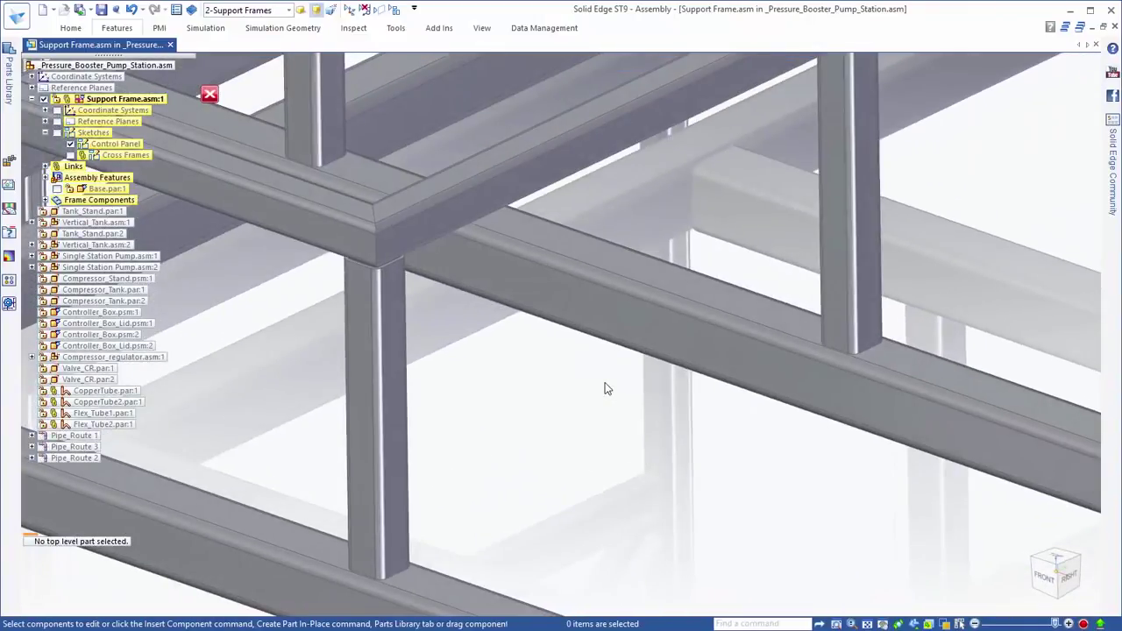
{"action": "left_click", "coordinate": [128, 29]}
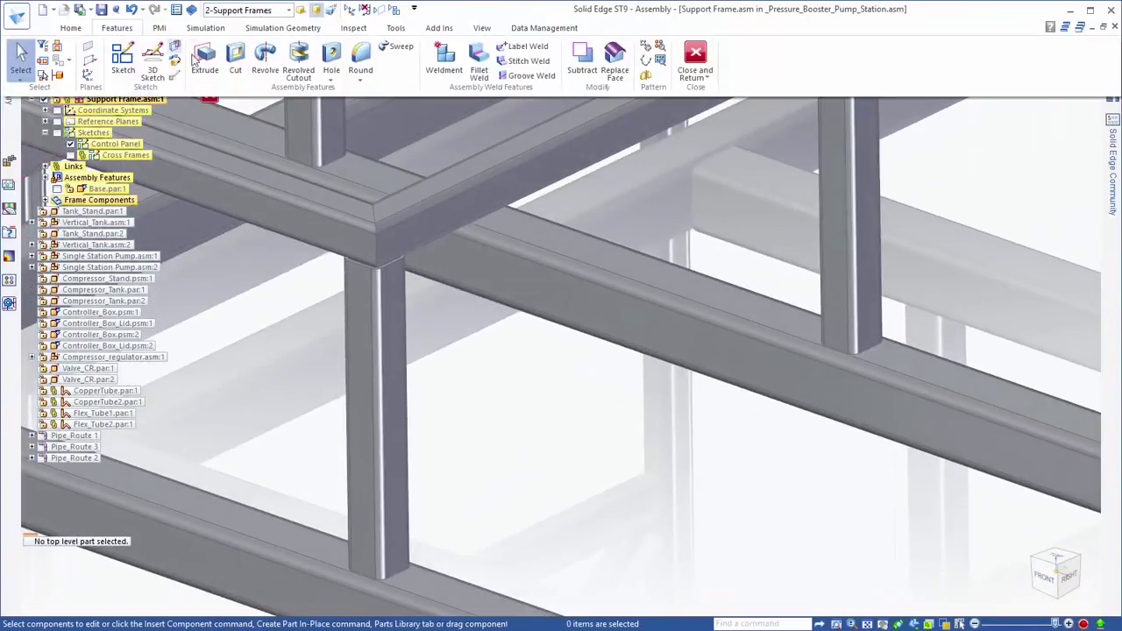
{"action": "left_click", "coordinate": [524, 49]}
{"action": "left_click_drag", "start_coordinate": [815, 285], "coordinate": [285, 59]}
{"action": "left_click", "coordinate": [284, 221]}
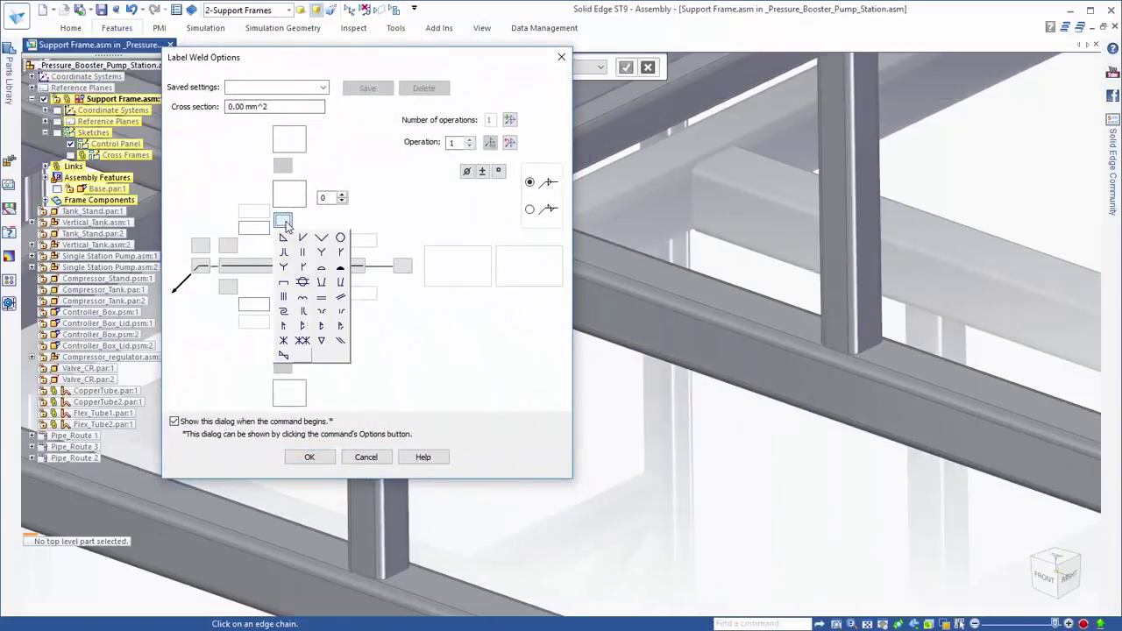
{"action": "left_click", "coordinate": [402, 267]}
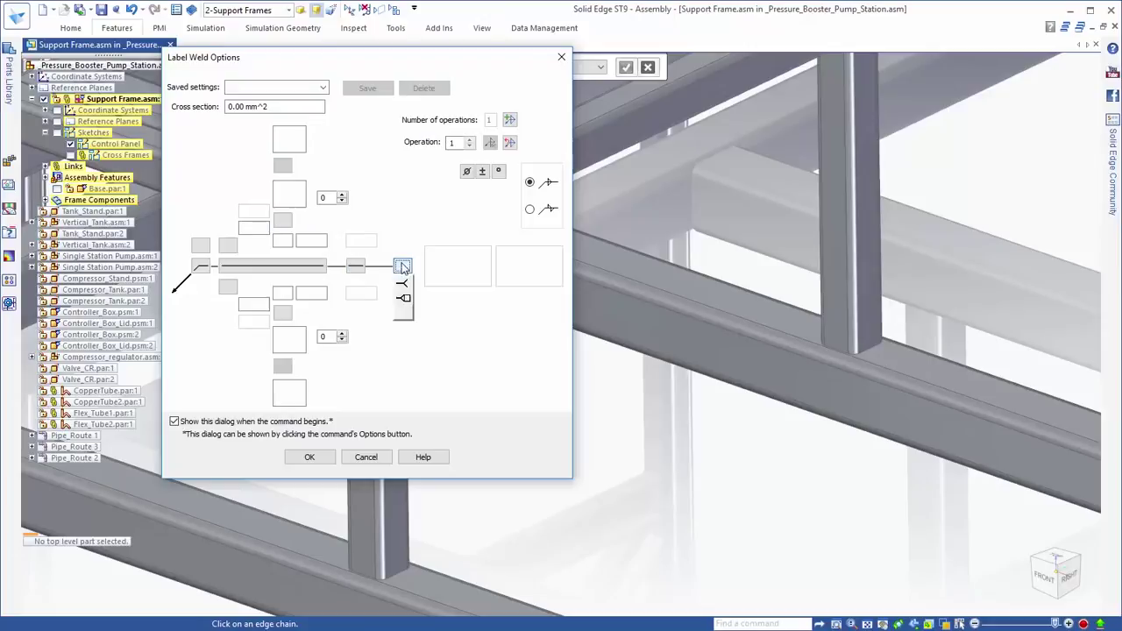
{"action": "left_click", "coordinate": [468, 326]}
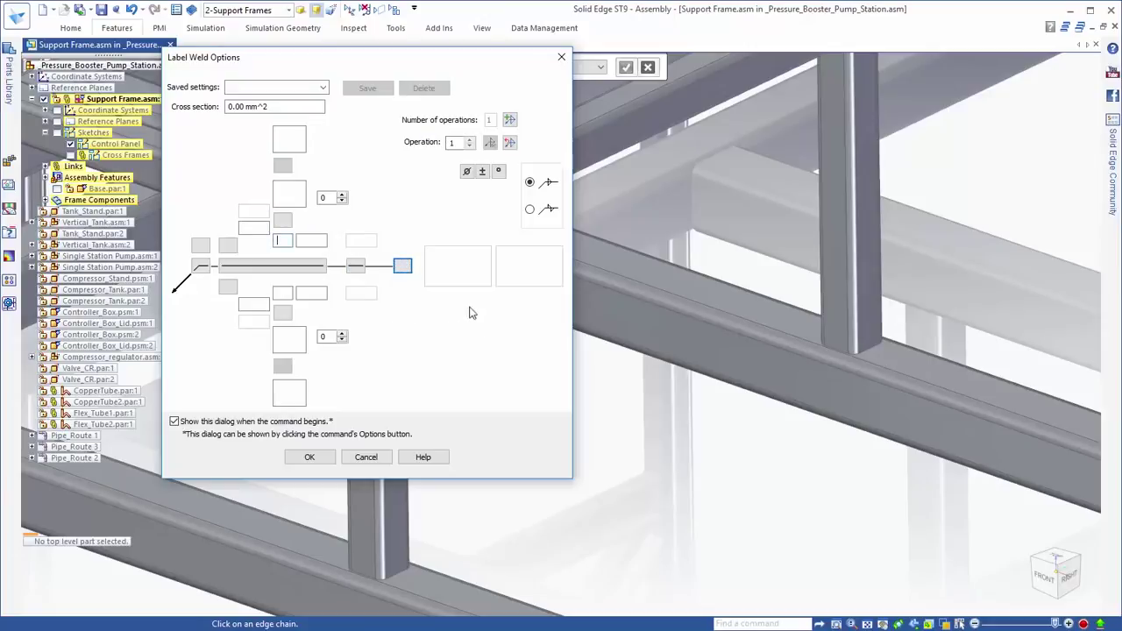
{"action": "left_click", "coordinate": [324, 88]}
{"action": "left_click", "coordinate": [258, 99]}
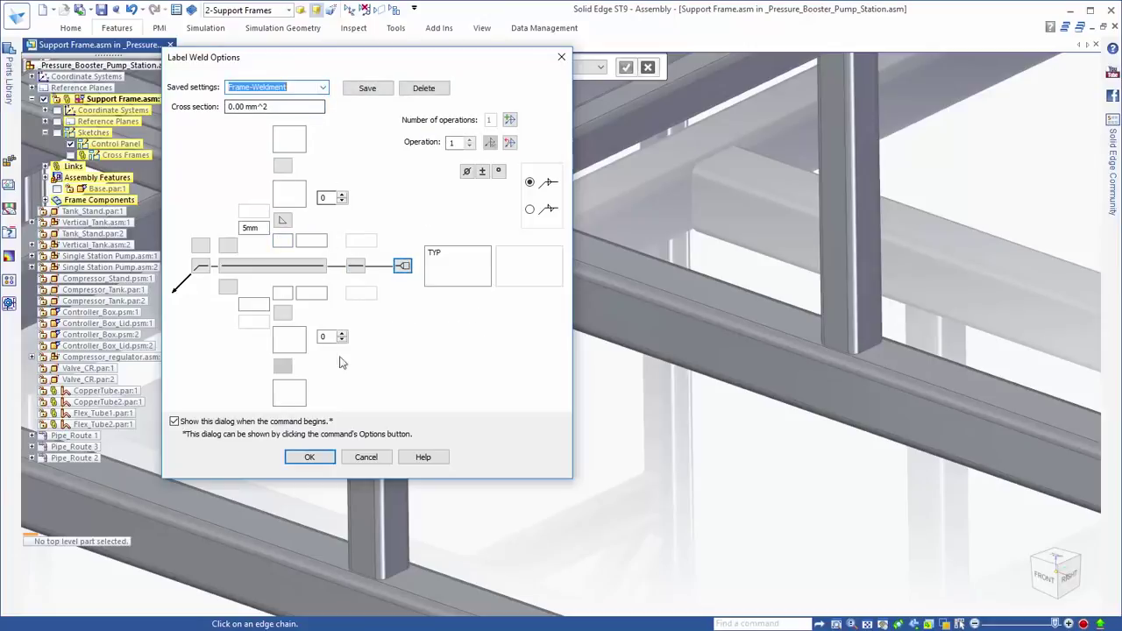
{"action": "left_click", "coordinate": [309, 456]}
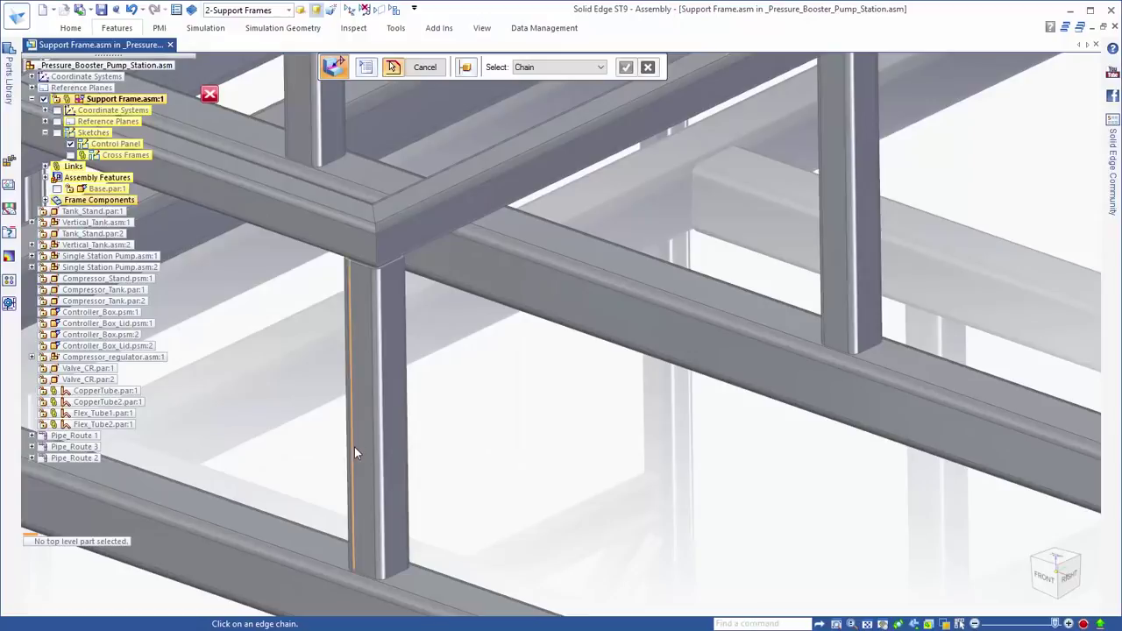
Apply the label weld to the bottom edge chains of two tank-stand legs where they meet the base tubes
{"action": "left_click", "coordinate": [398, 574]}
{"action": "left_click", "coordinate": [875, 346]}
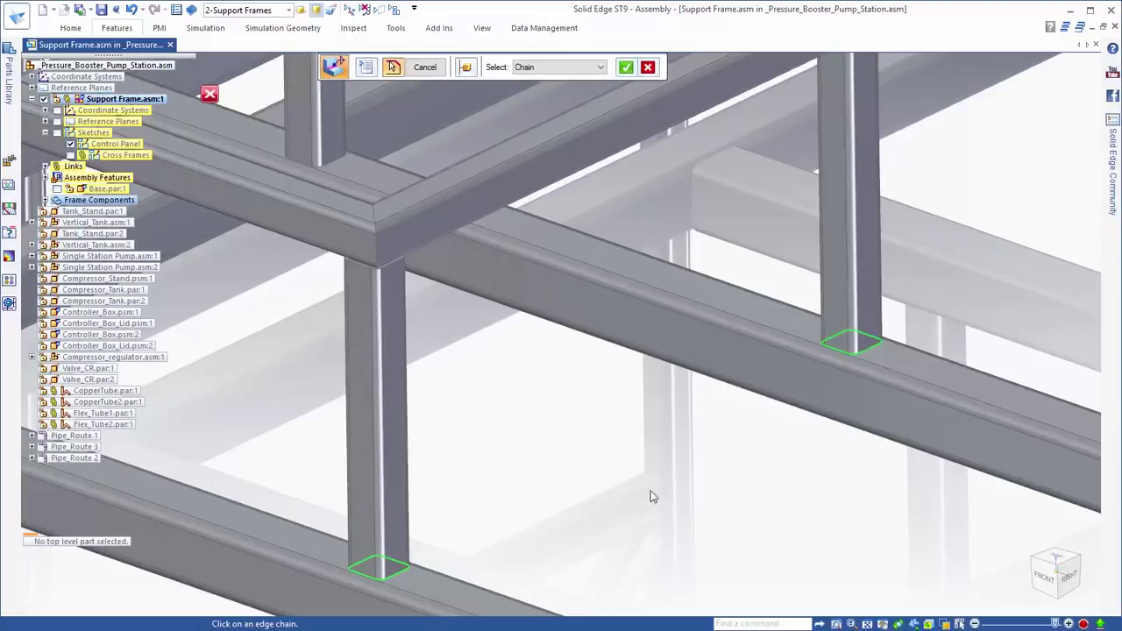
{"action": "right_click", "coordinate": [584, 481]}
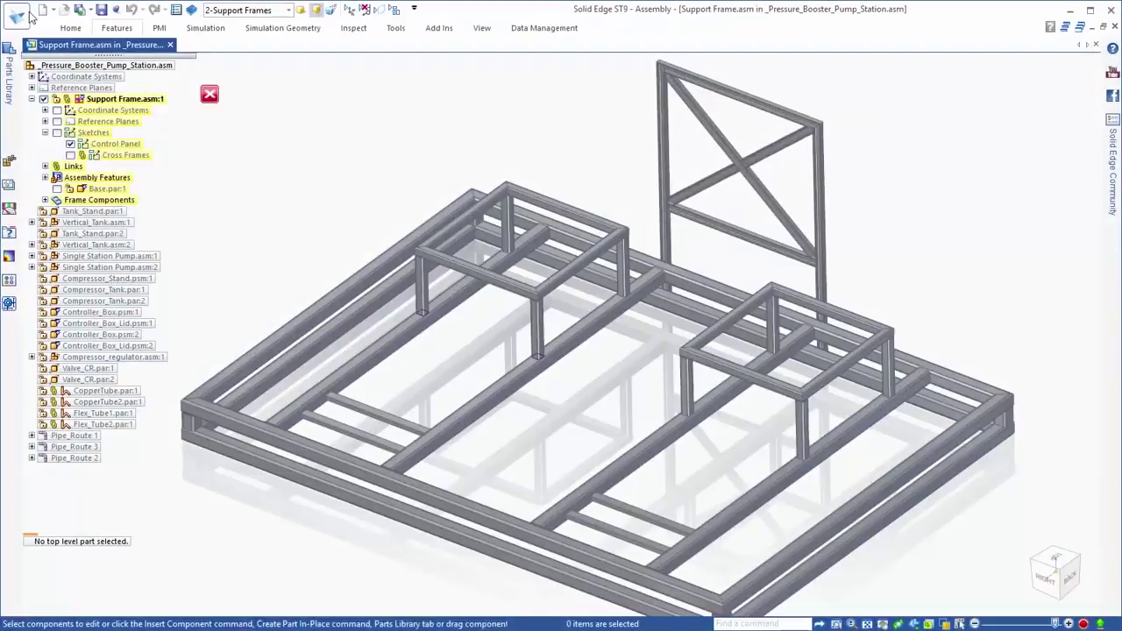
Create a drawing of the support frame and place a Cut Length parts list with balloons in the sheet's upper-right area
{"action": "left_click", "coordinate": [18, 17]}
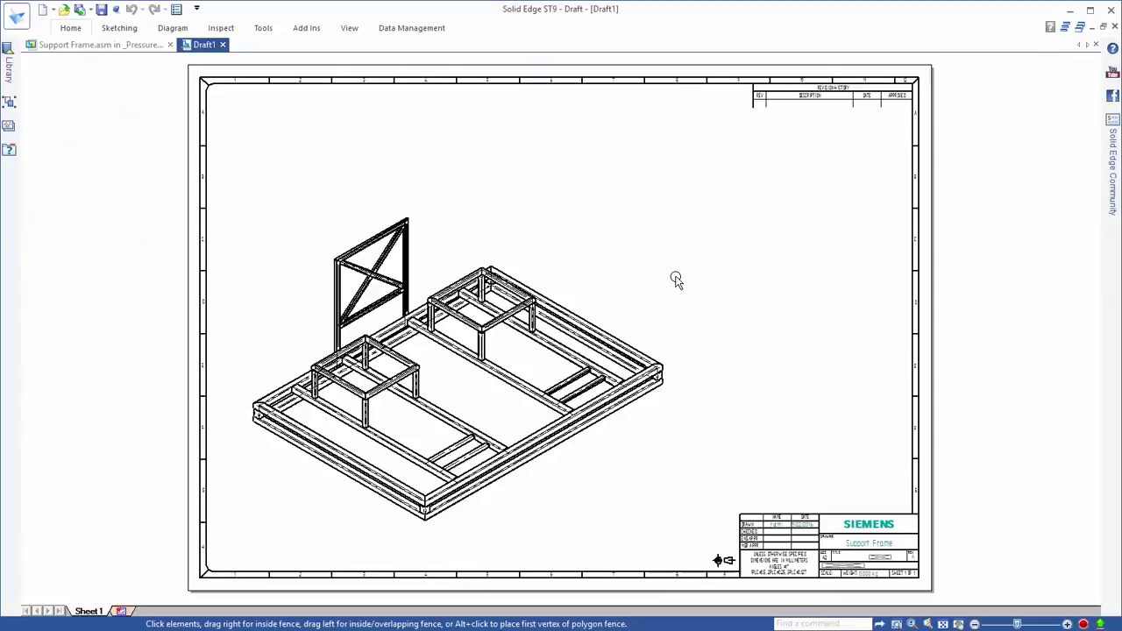
{"action": "left_click", "coordinate": [672, 274]}
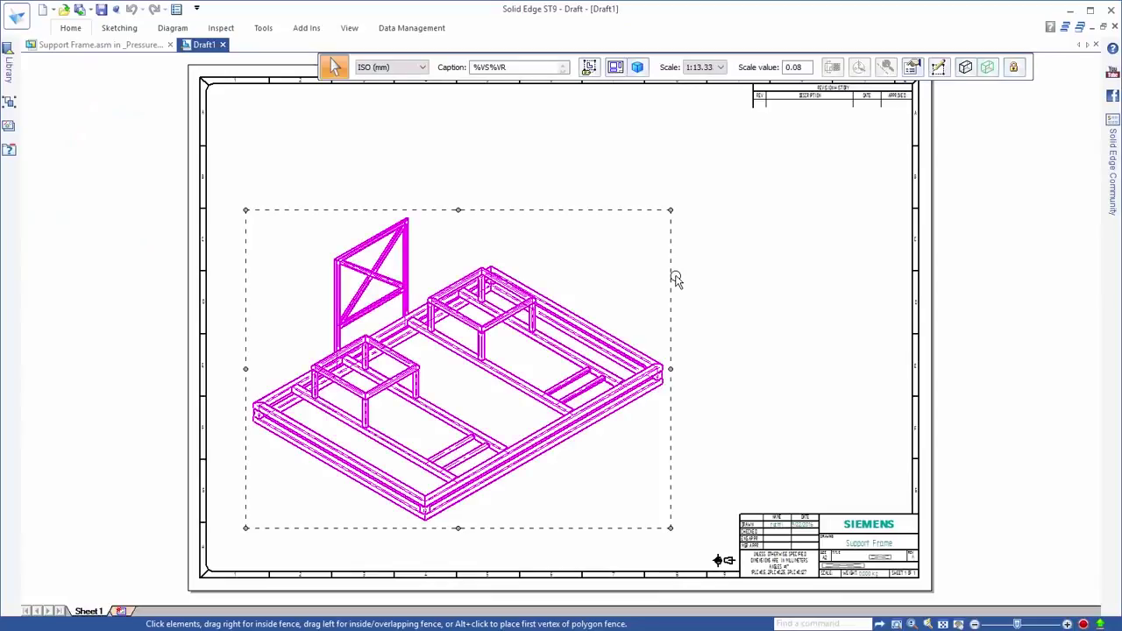
{"action": "right_click_drag", "start_coordinate": [674, 276], "coordinate": [674, 239]}
{"action": "left_click", "coordinate": [674, 307]}
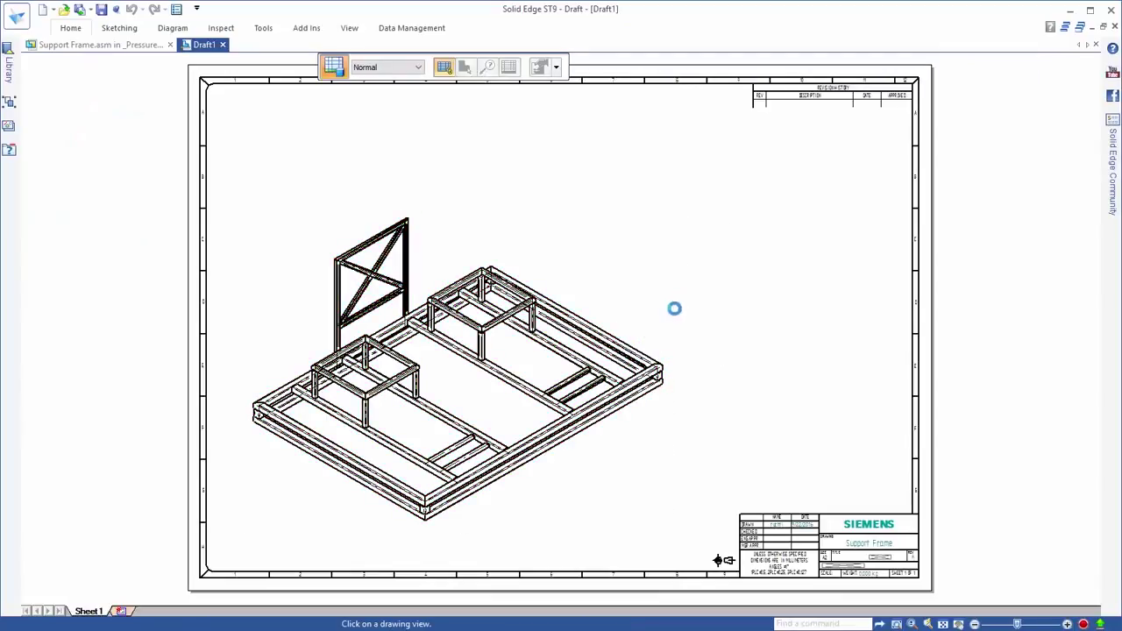
{"action": "left_click", "coordinate": [556, 66]}
{"action": "left_click", "coordinate": [569, 101]}
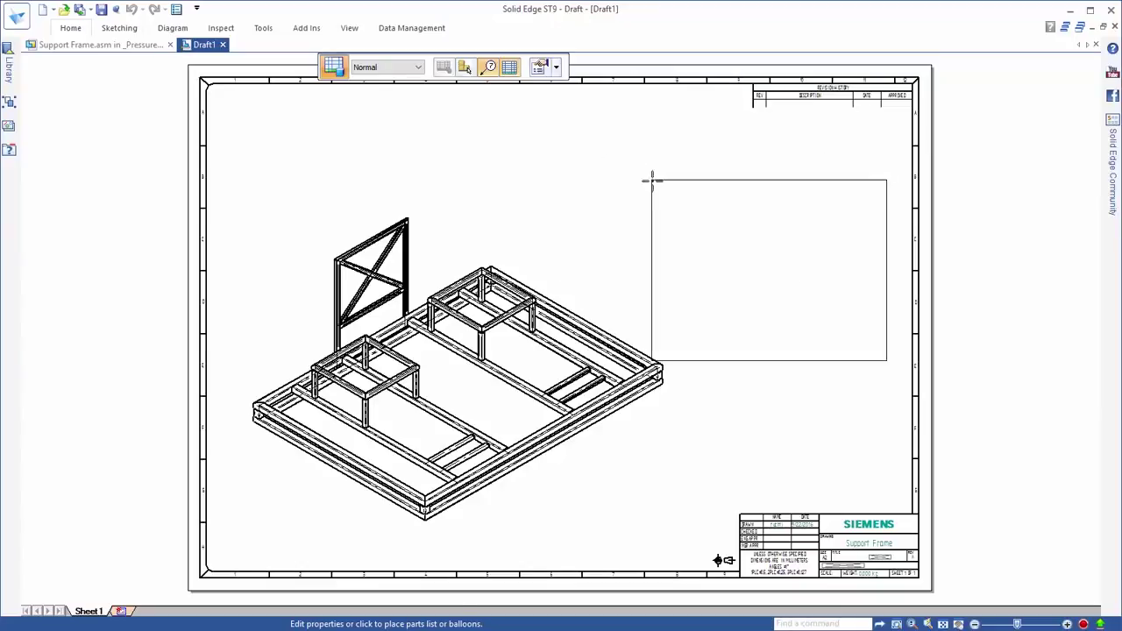
{"action": "left_click", "coordinate": [663, 120]}
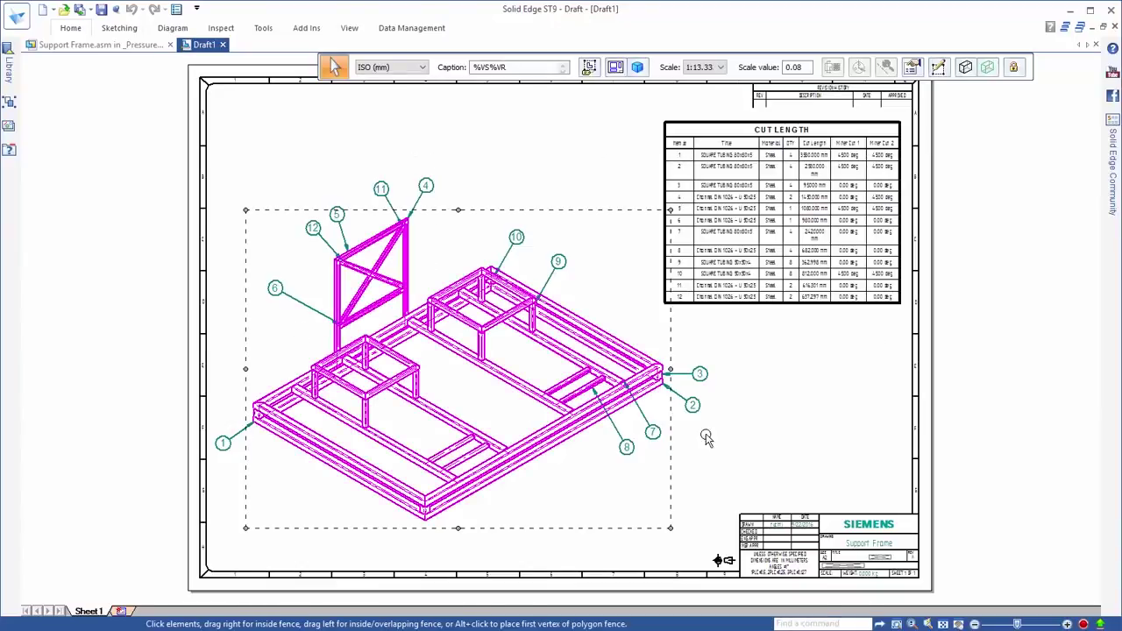
Widen the Cut Length column of the cut list so each length fits on one line
{"action": "left_click", "coordinate": [829, 375]}
{"action": "scroll", "coordinate": [815, 230], "scroll_direction": "up", "scroll_amount": 5}
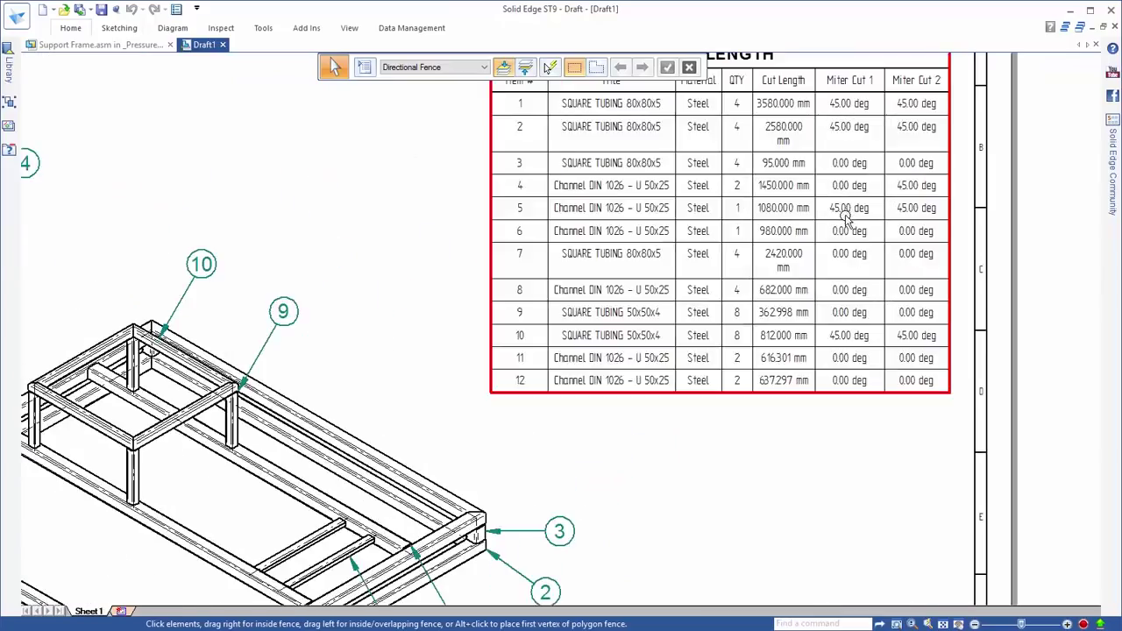
{"action": "left_click", "coordinate": [804, 276]}
{"action": "double_click", "coordinate": [805, 273]}
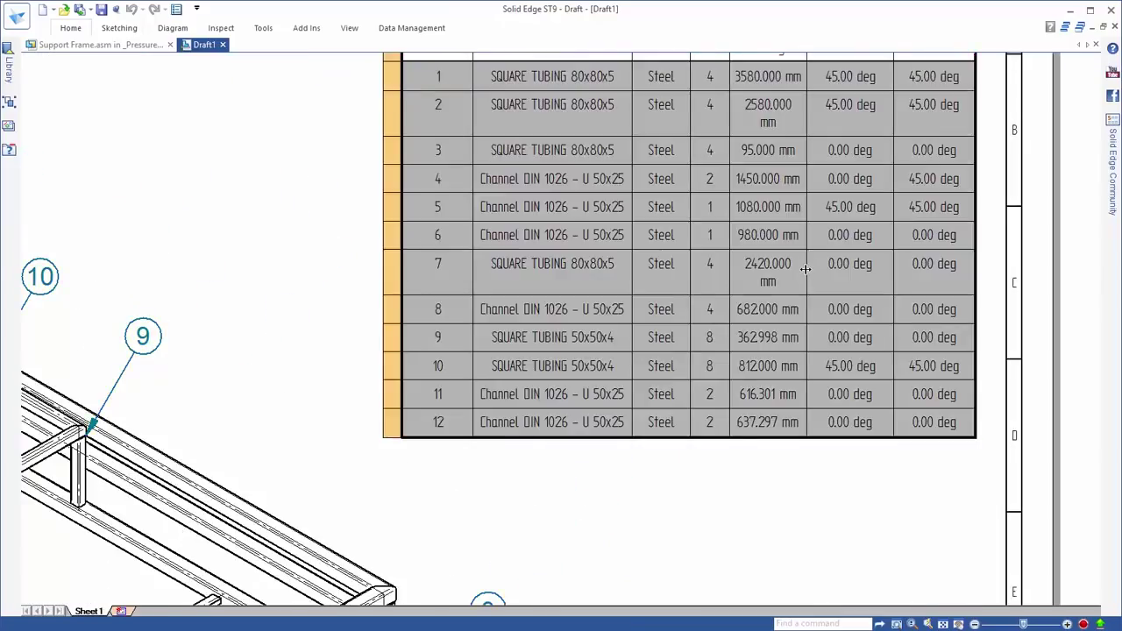
{"action": "left_click_drag", "start_coordinate": [806, 268], "coordinate": [824, 268]}
{"action": "left_click", "coordinate": [815, 515]}
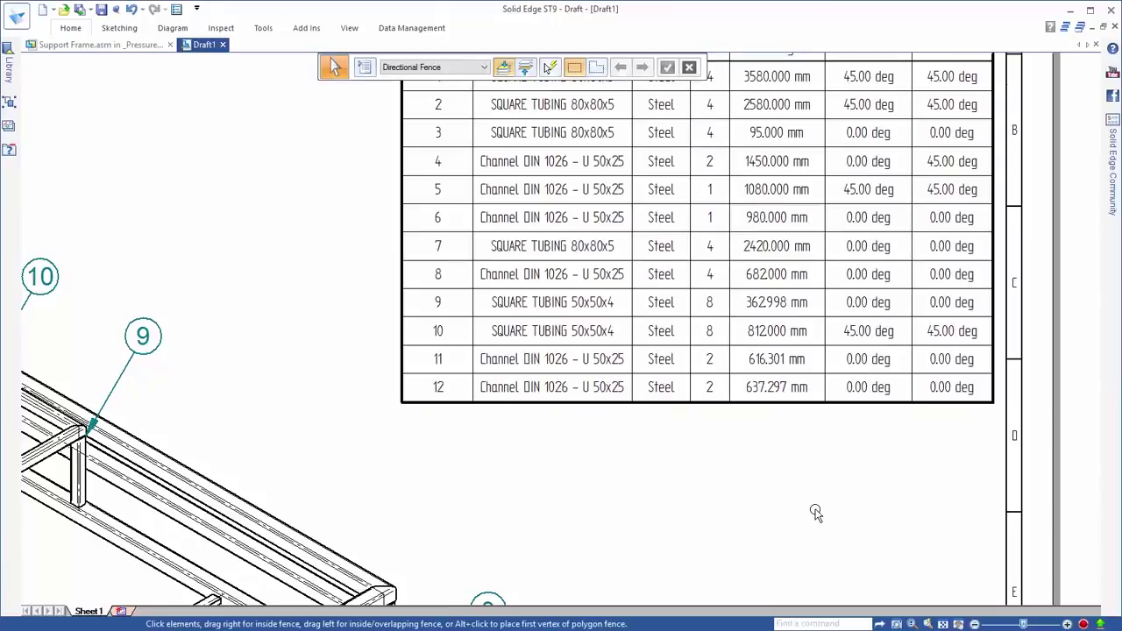
Reposition balloon 3 and reshape the balloon alignment outline so the balloons sit closer around the frame view
{"action": "scroll", "coordinate": [815, 512], "scroll_direction": "down", "scroll_amount": 3}
{"action": "scroll", "coordinate": [815, 512], "scroll_direction": "down", "scroll_amount": 4}
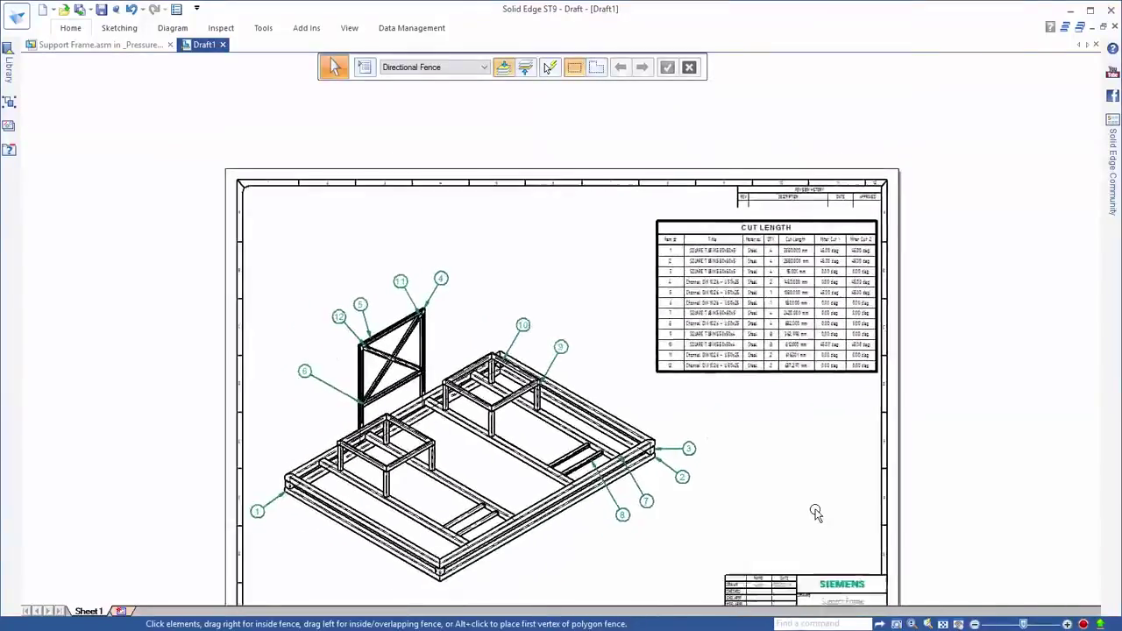
{"action": "left_click", "coordinate": [713, 398]}
{"action": "scroll", "coordinate": [743, 400], "scroll_direction": "up", "scroll_amount": 3}
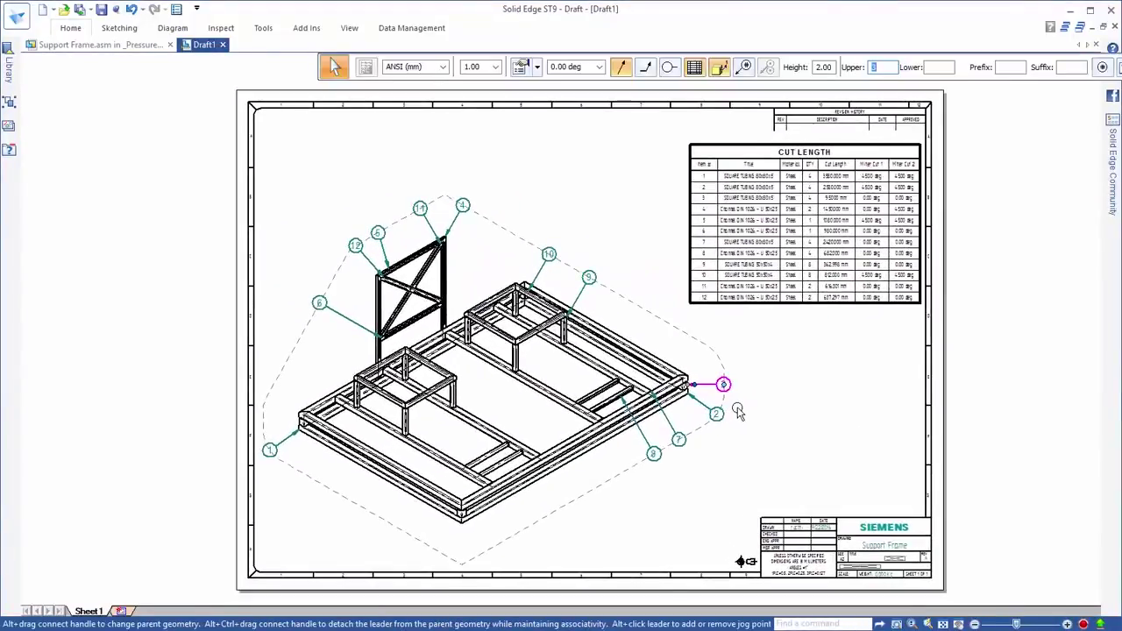
{"action": "mouse_move", "coordinate": [744, 379]}
{"action": "left_mouse_down"}
{"action": "mouse_move", "coordinate": [741, 414]}
{"action": "mouse_move", "coordinate": [742, 383]}
{"action": "left_mouse_up"}
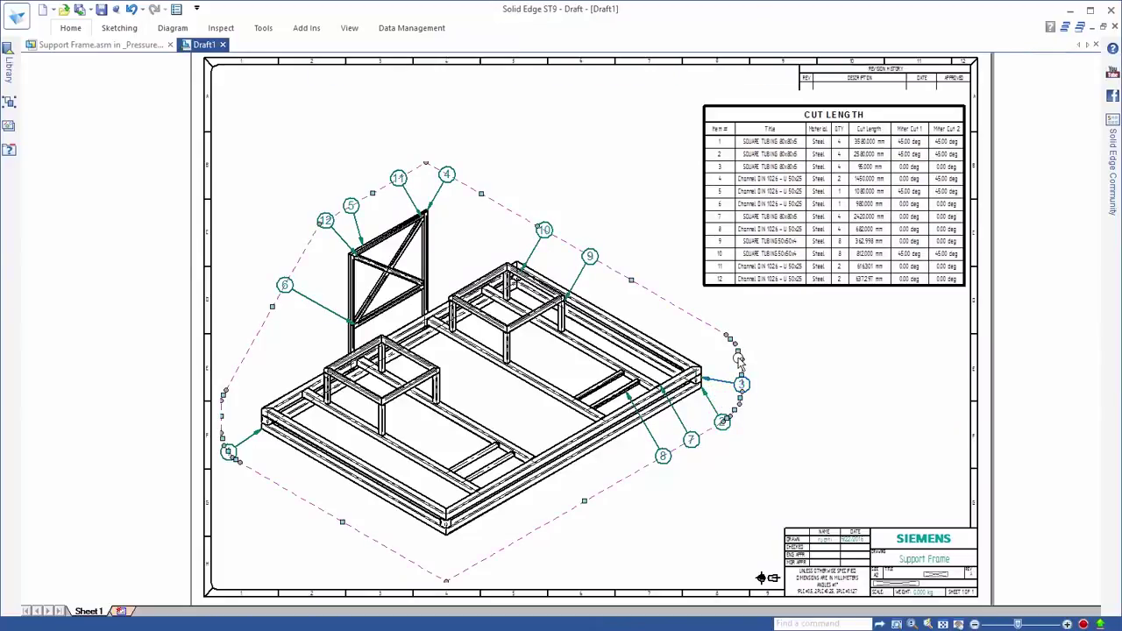
{"action": "left_click", "coordinate": [730, 340]}
{"action": "mouse_move", "coordinate": [730, 340]}
{"action": "left_mouse_down"}
{"action": "mouse_move", "coordinate": [737, 333]}
{"action": "mouse_move", "coordinate": [726, 342]}
{"action": "left_mouse_up"}
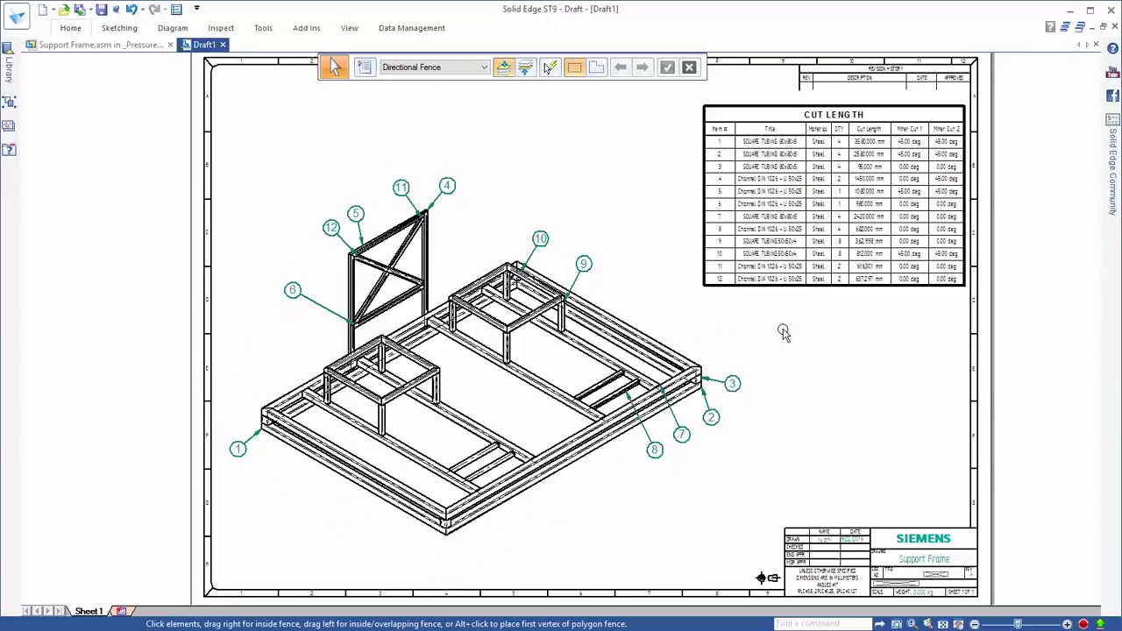
Create a second parts list of the frame view with the saved total-length frame settings and place it below the Cut Length table
{"action": "right_click_drag", "start_coordinate": [782, 332], "coordinate": [776, 290]}
{"action": "left_click", "coordinate": [703, 360]}
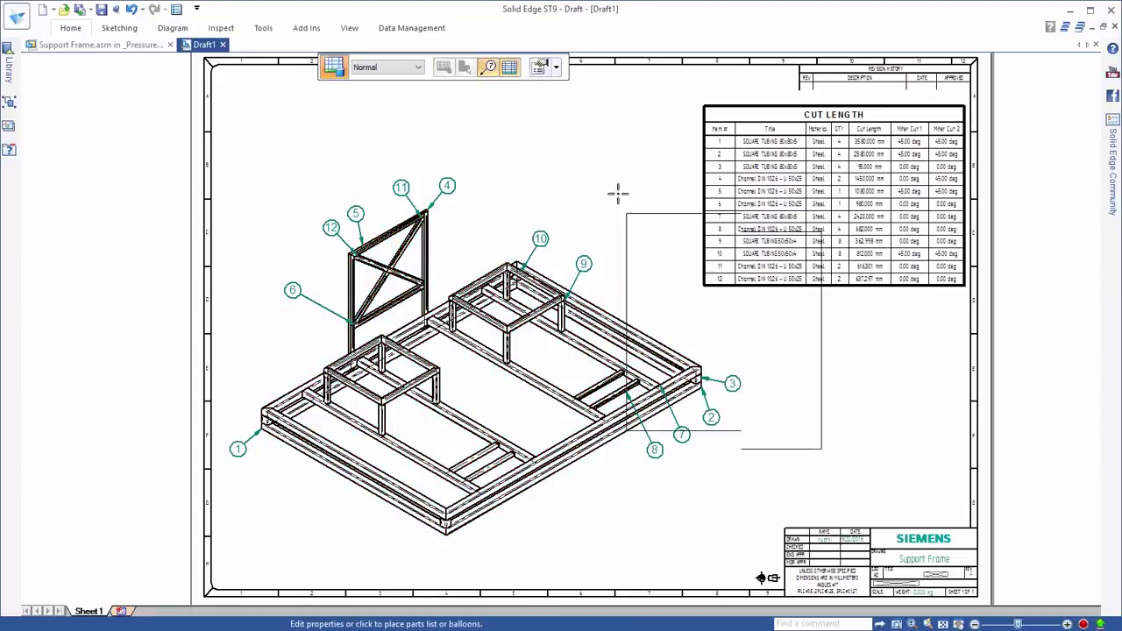
{"action": "left_click", "coordinate": [555, 67]}
{"action": "scroll", "coordinate": [569, 114], "scroll_direction": "down", "scroll_amount": 3}
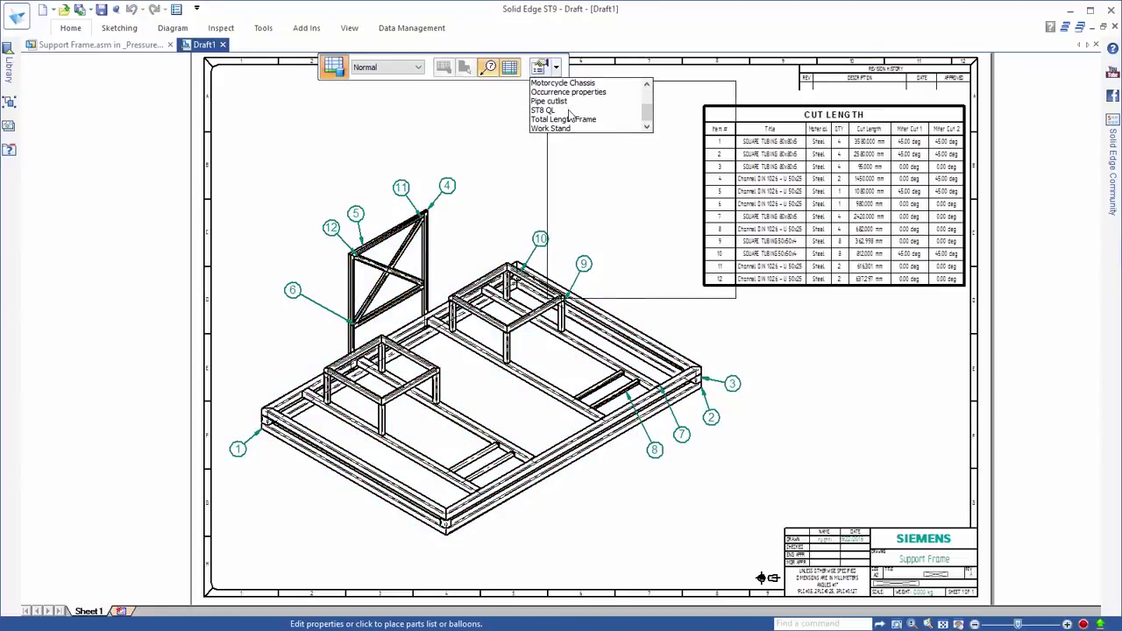
{"action": "left_click", "coordinate": [564, 120]}
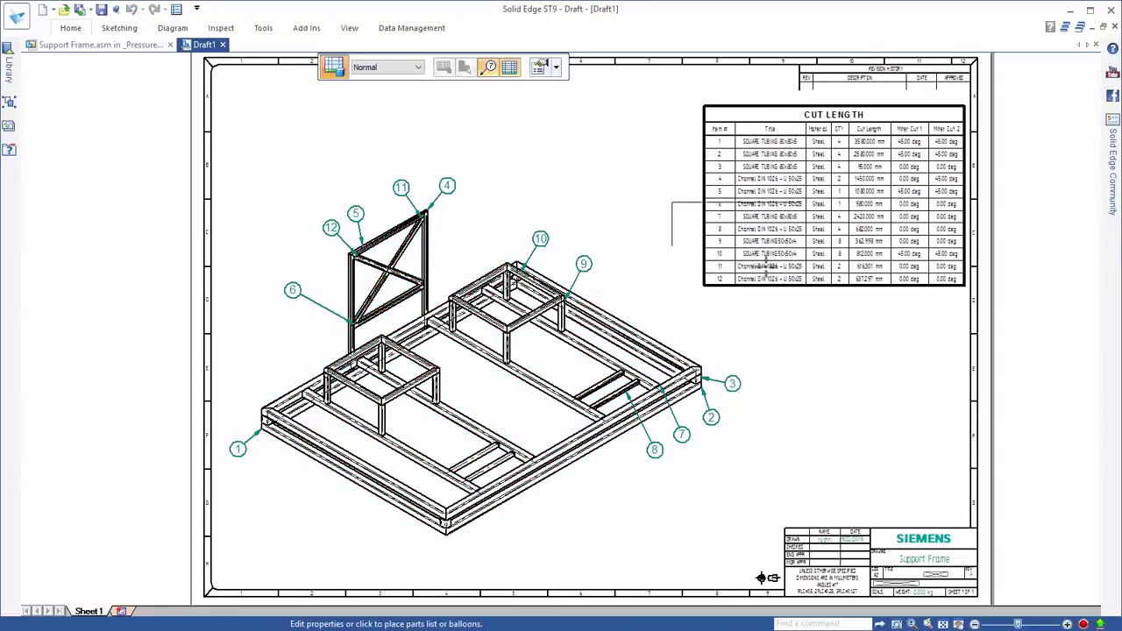
{"action": "left_click", "coordinate": [771, 301]}
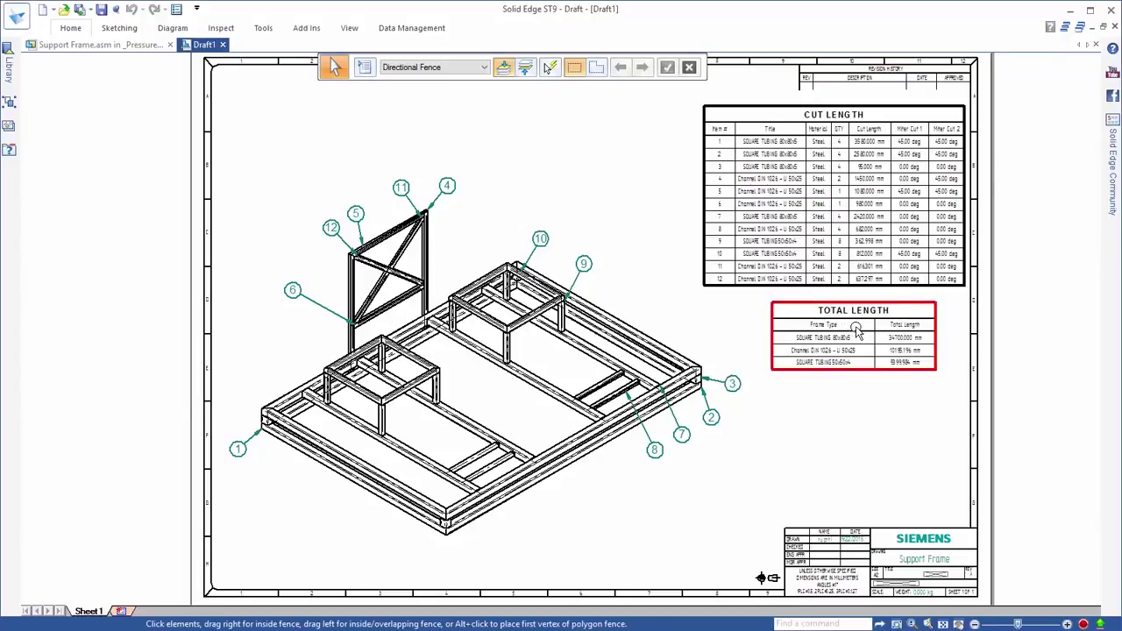
Set the frame rough cut end clearance of the Total Length parts list to 5.000 mm
{"action": "scroll", "coordinate": [851, 325], "scroll_direction": "up", "scroll_amount": 5}
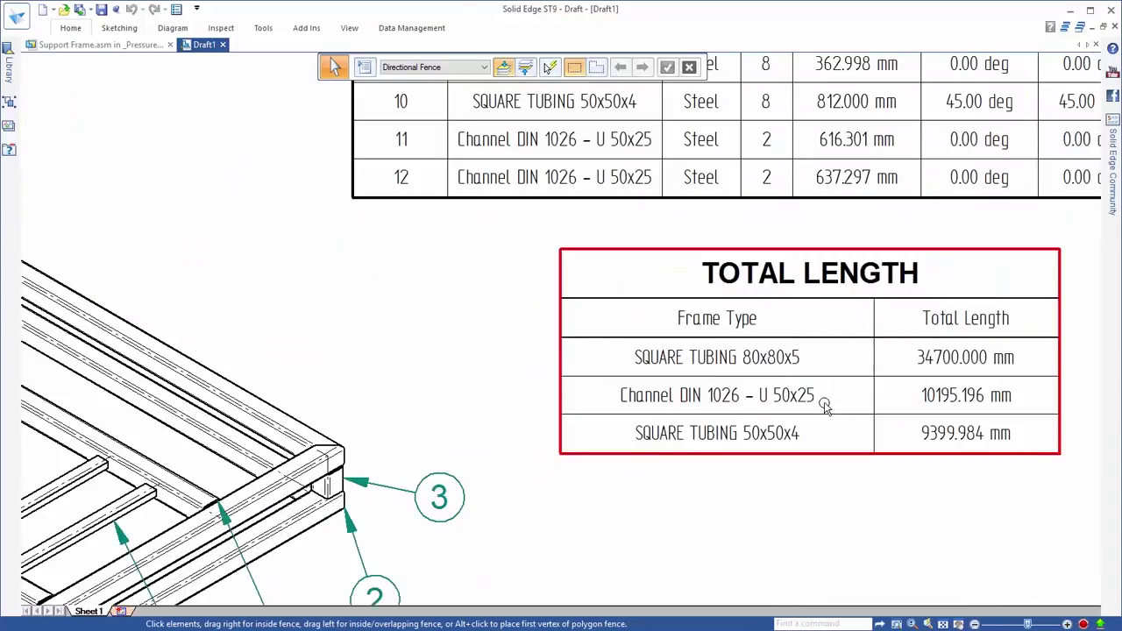
{"action": "right_click", "coordinate": [820, 455]}
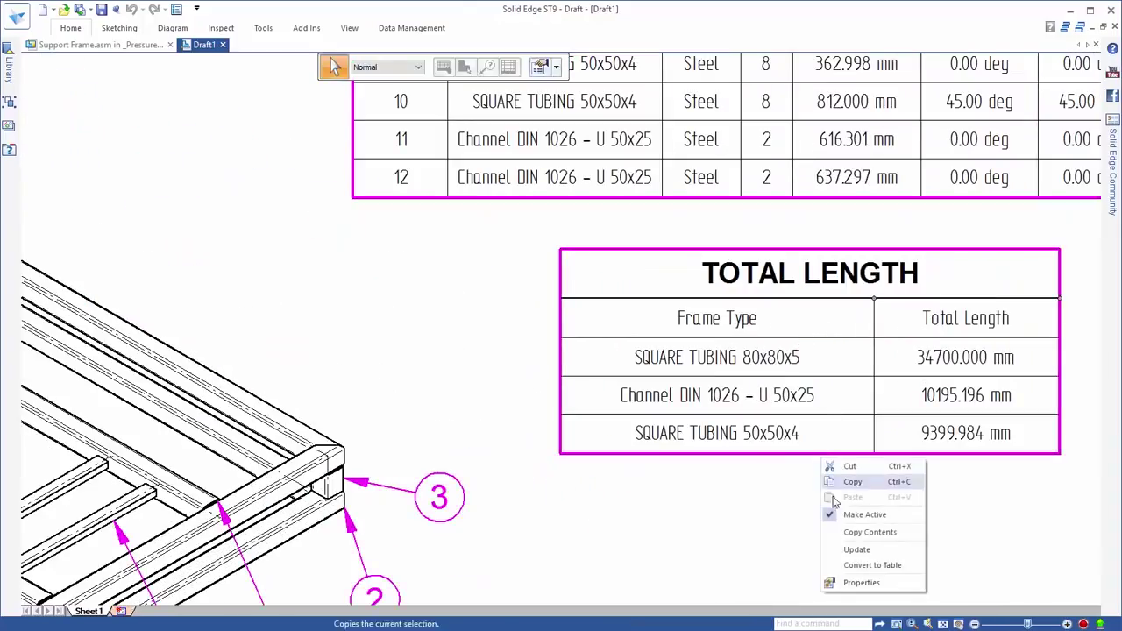
{"action": "left_click", "coordinate": [861, 582]}
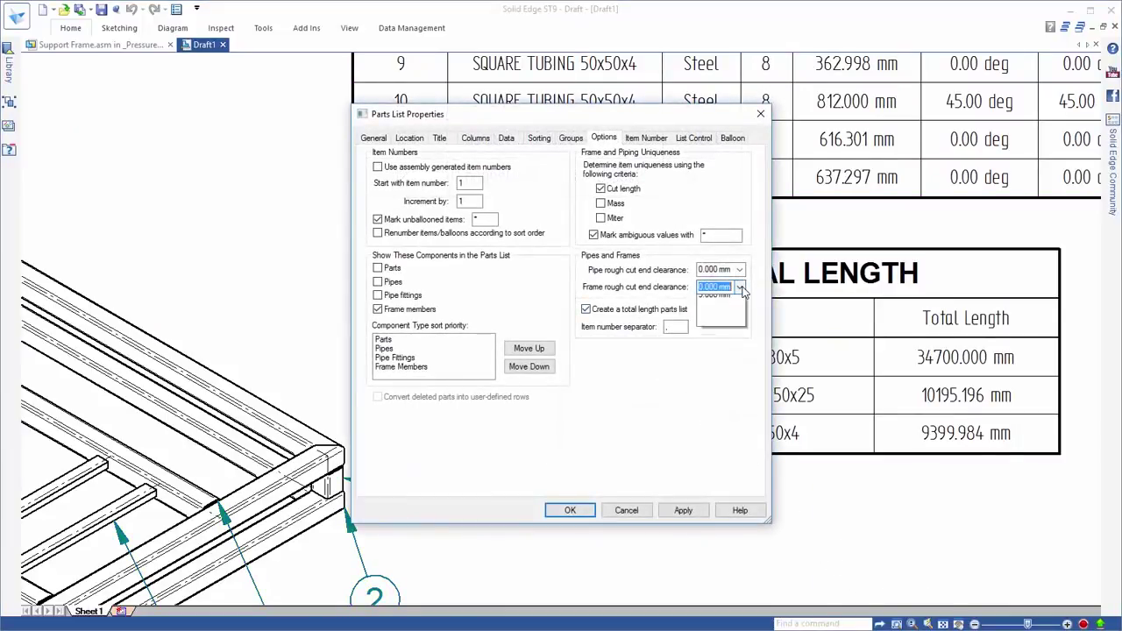
{"action": "left_click", "coordinate": [727, 295]}
{"action": "left_click", "coordinate": [569, 510]}
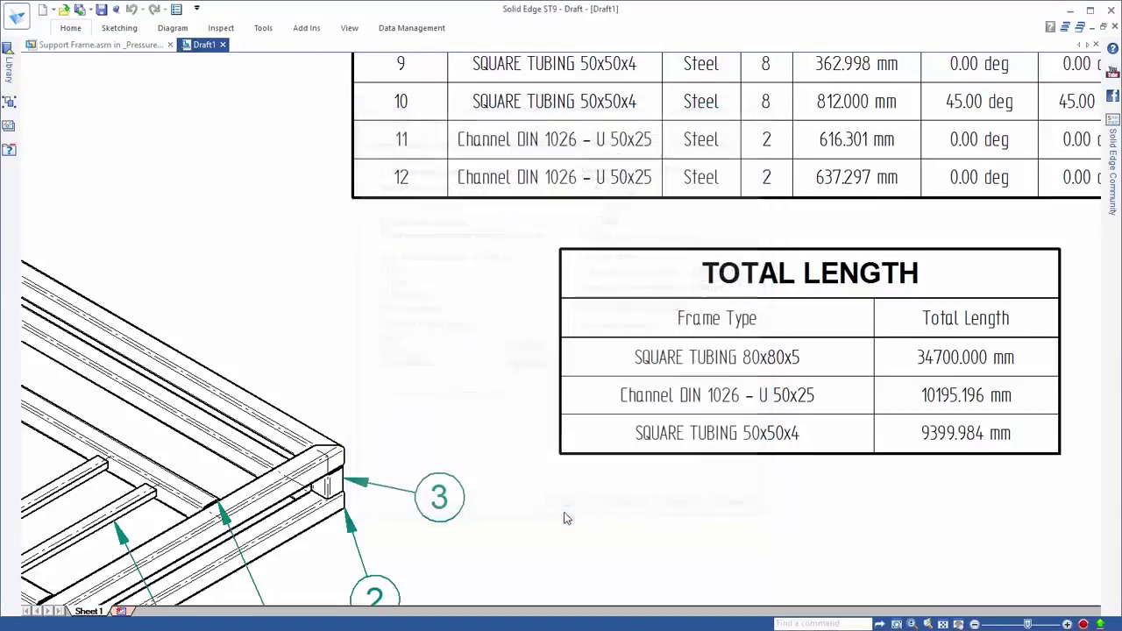
{"action": "key", "text": "ctrl+shift+a"}
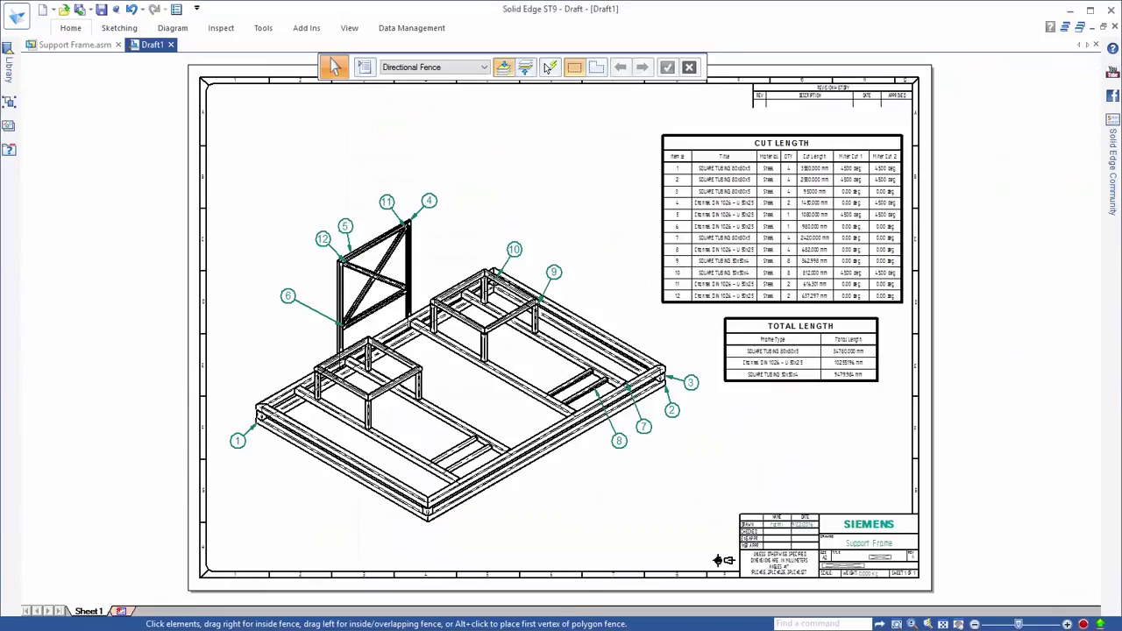
Place weld symbols retrieved from the model: a size 5 fillet at the short cross channel's end and a 5mm TYP fillet at the raised stand's leg base
{"action": "scroll", "coordinate": [405, 422], "scroll_direction": "up", "scroll_amount": 10}
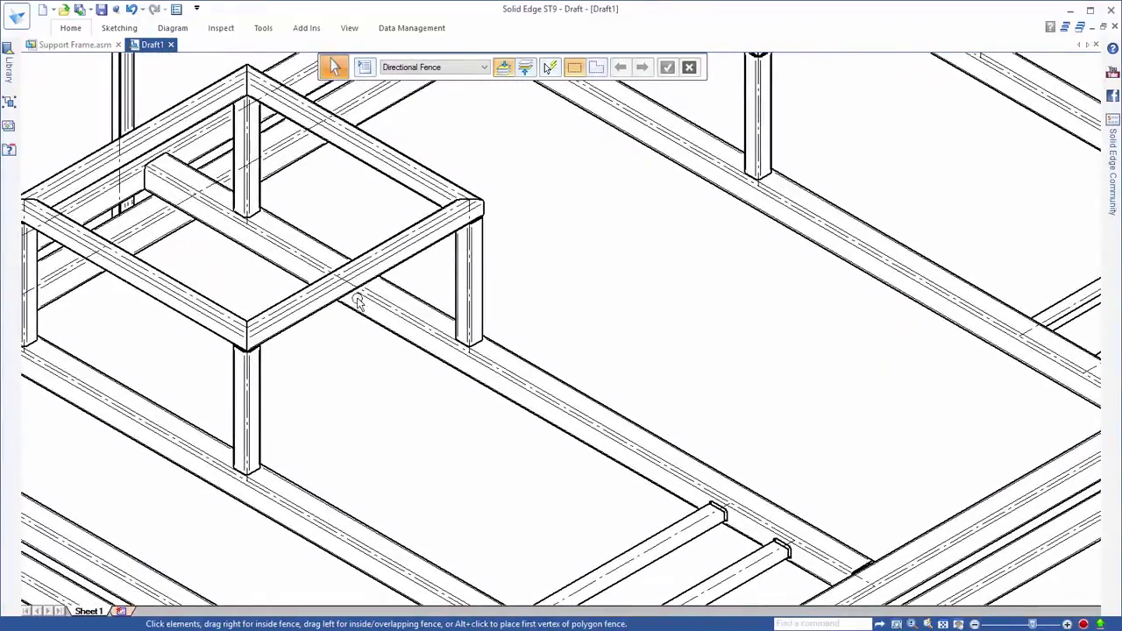
{"action": "left_click", "coordinate": [66, 28]}
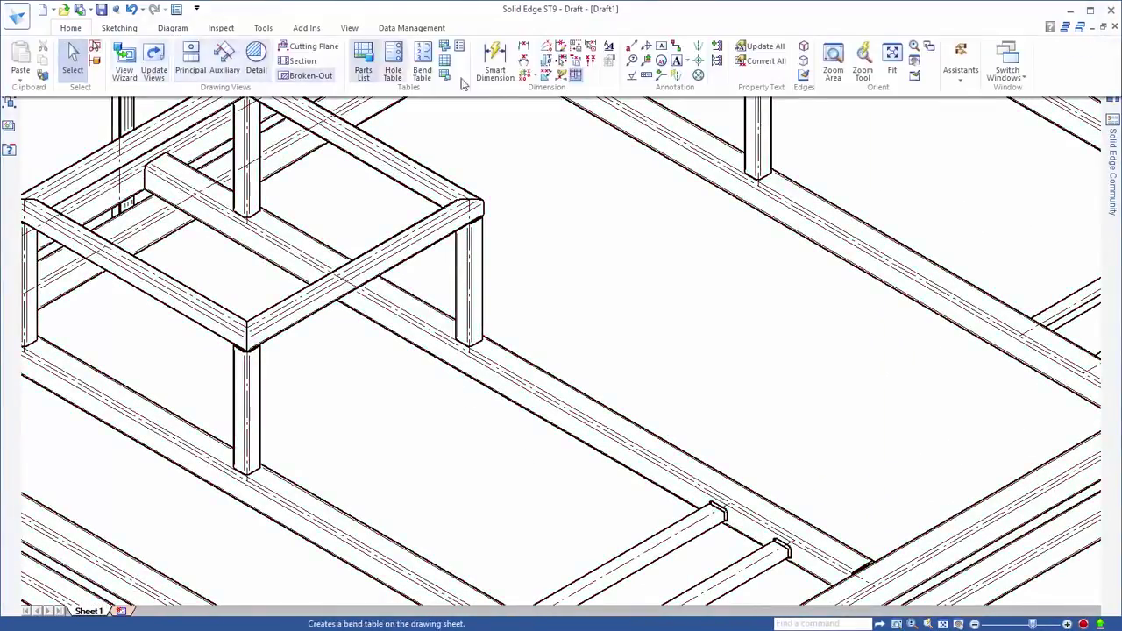
{"action": "left_click", "coordinate": [644, 55]}
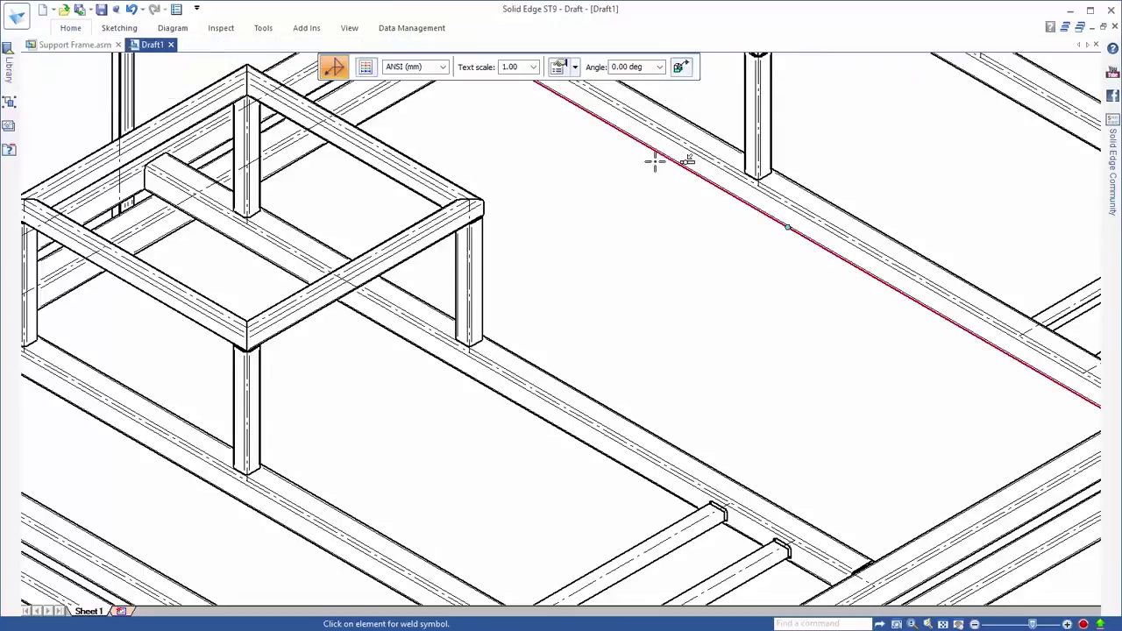
{"action": "left_click", "coordinate": [560, 70]}
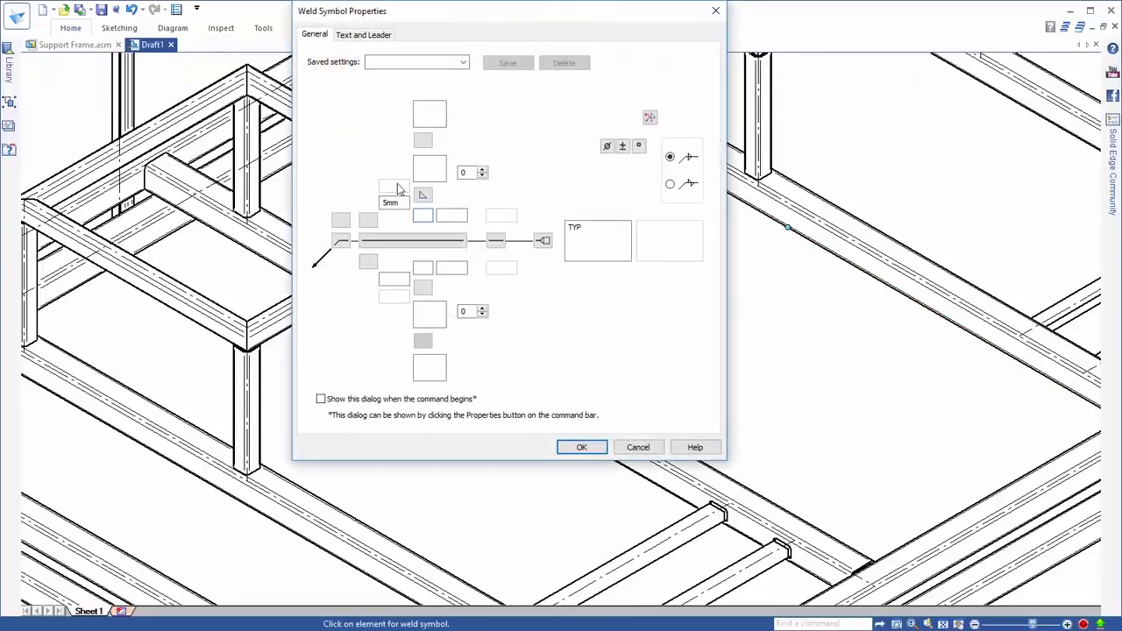
{"action": "left_click", "coordinate": [715, 13]}
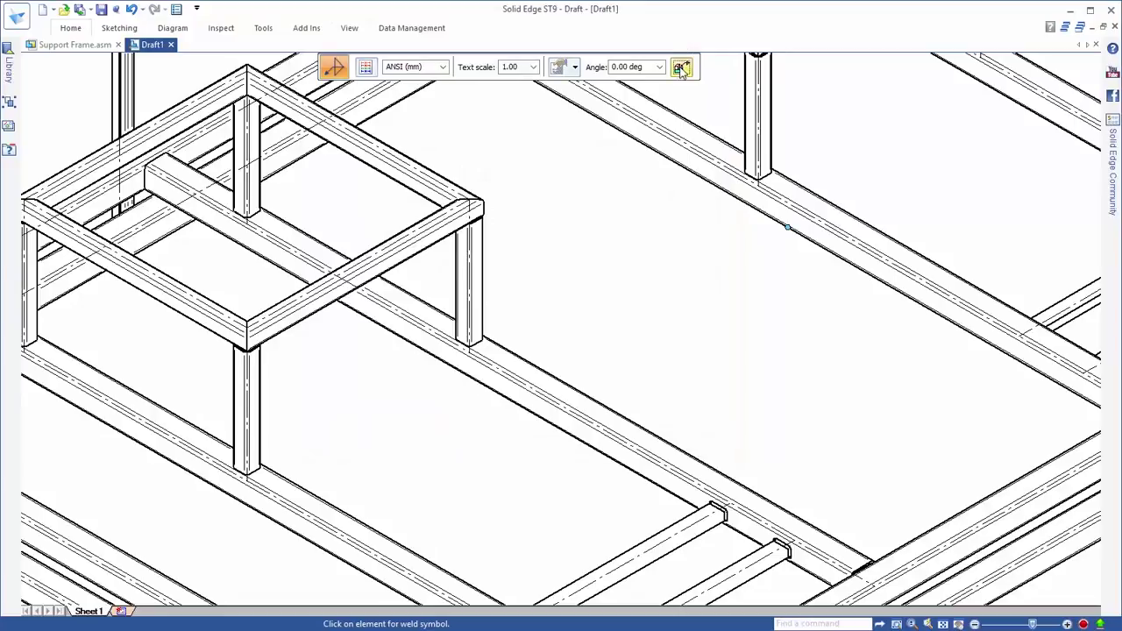
{"action": "left_click", "coordinate": [719, 496]}
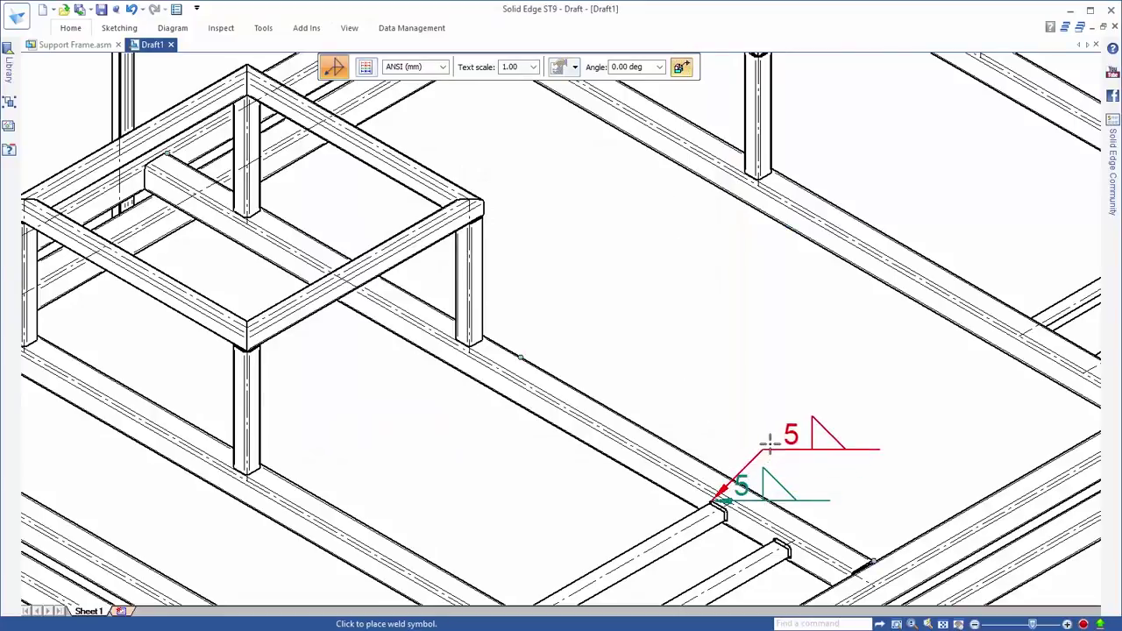
{"action": "left_click", "coordinate": [482, 343]}
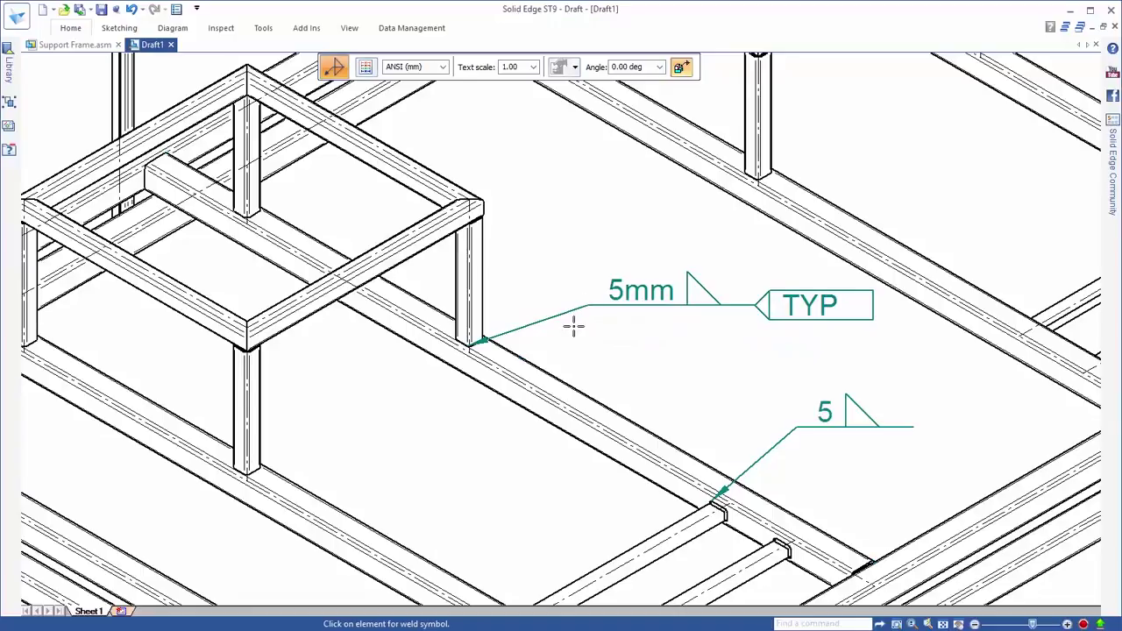
{"action": "middle_click", "coordinate": [574, 326]}
{"action": "middle_click", "coordinate": [574, 326]}
{"action": "key", "text": "Escape"}
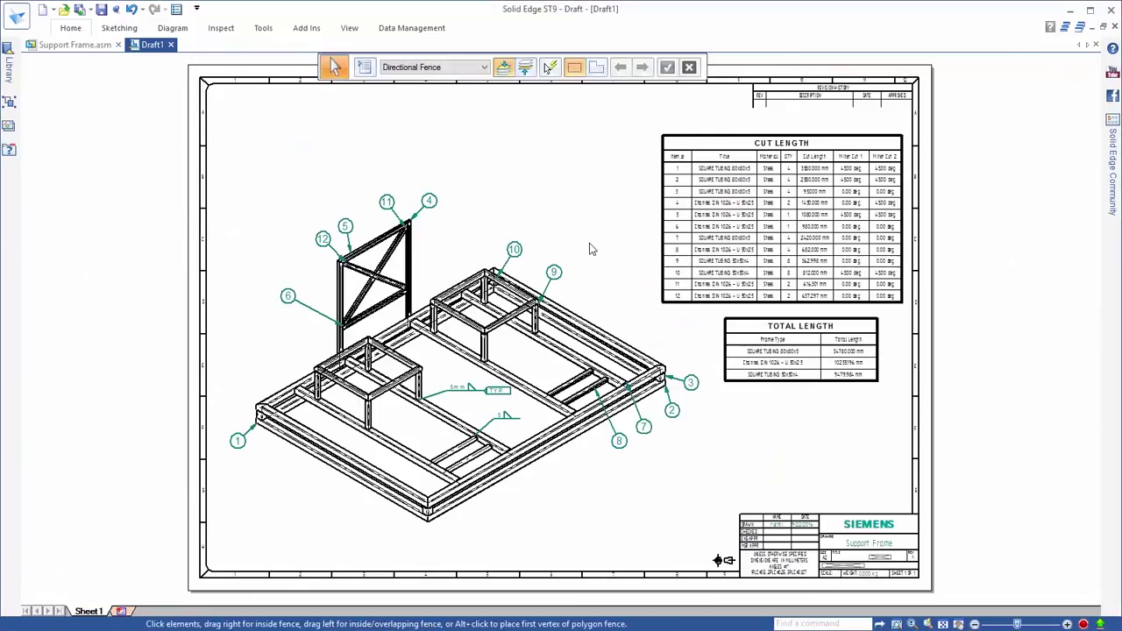